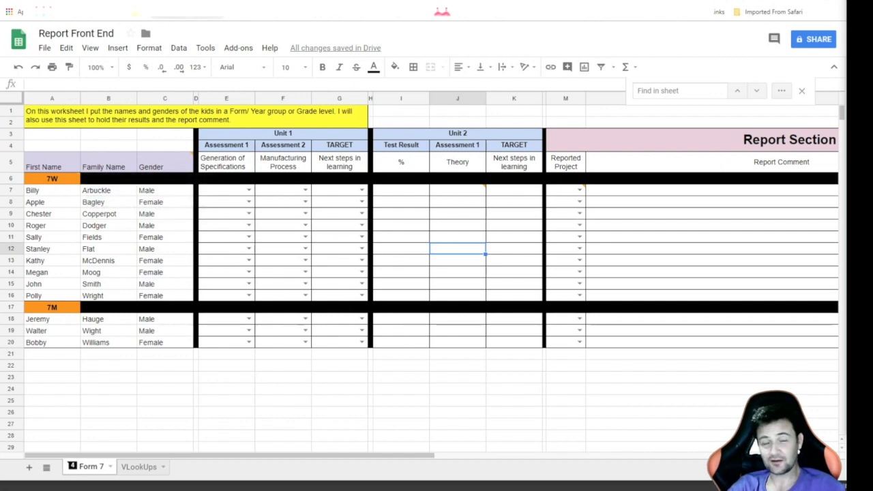
# View the Report Back End spreadsheet, return to Report Front End and read the comment on cell J7
pyautogui.click(152, 2)
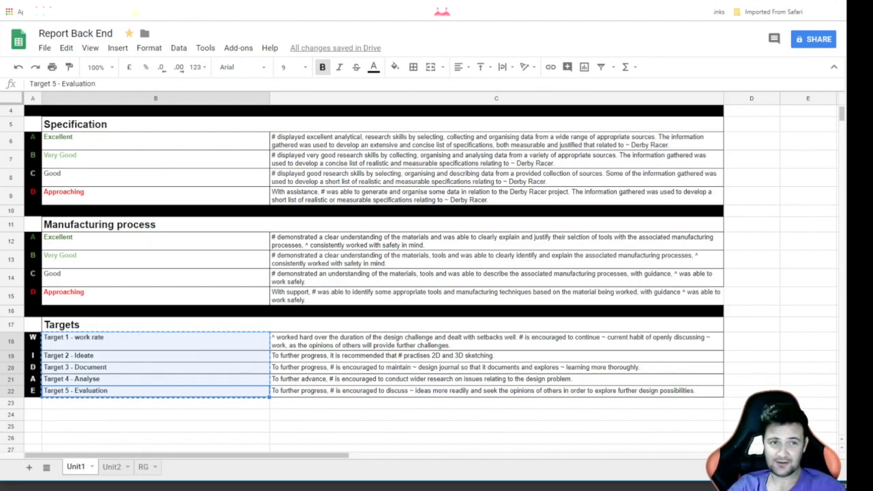
pyautogui.hotkey('ctrl', 'shift', 'Tab')
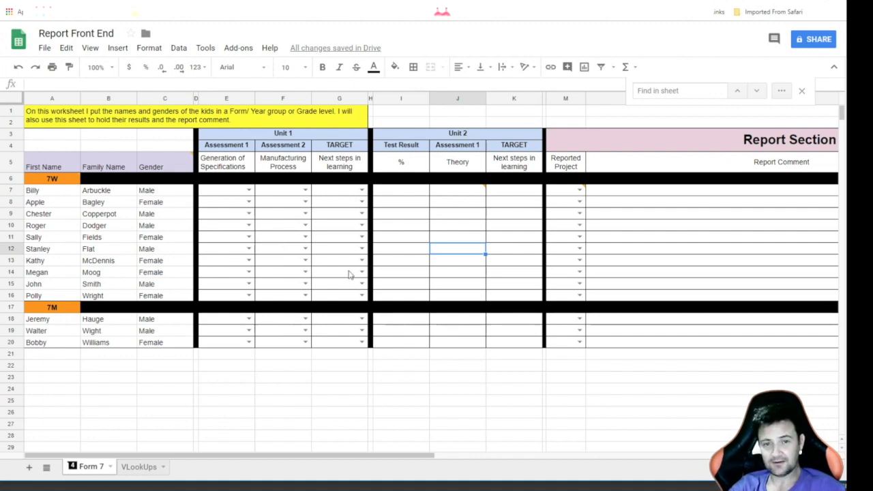
pyautogui.moveTo(487, 201)
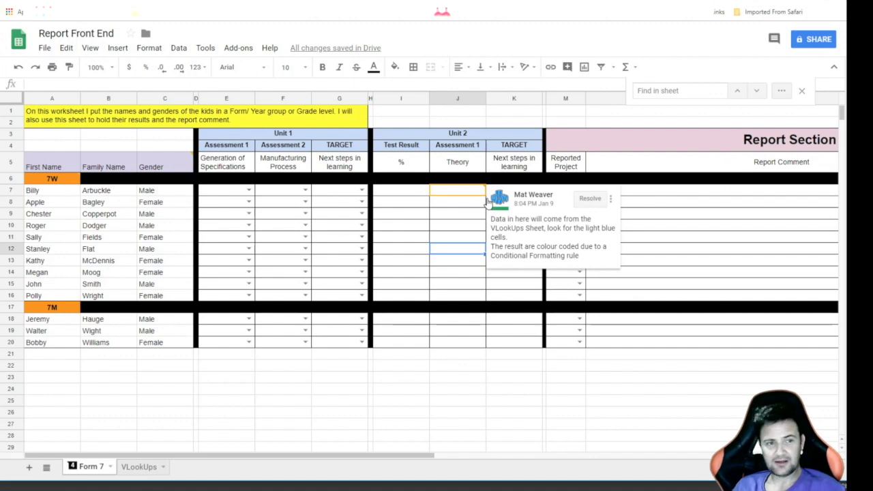
# Enter 25 as the first student's Unit 2 test result in cell I7
pyautogui.click(402, 195)
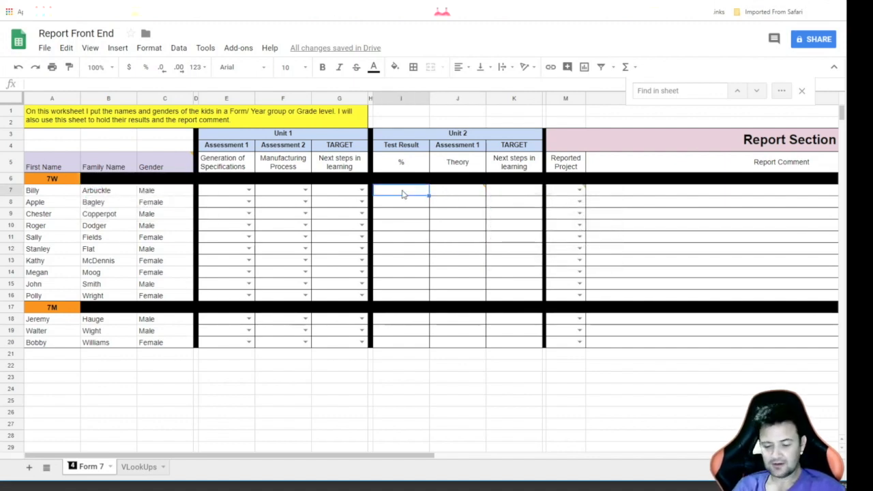
pyautogui.write('25')
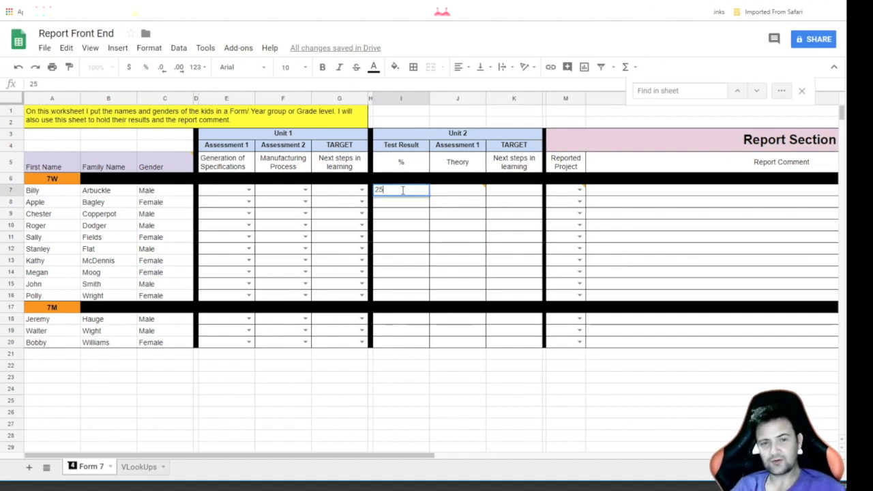
pyautogui.click(414, 215)
pyautogui.moveTo(455, 196)
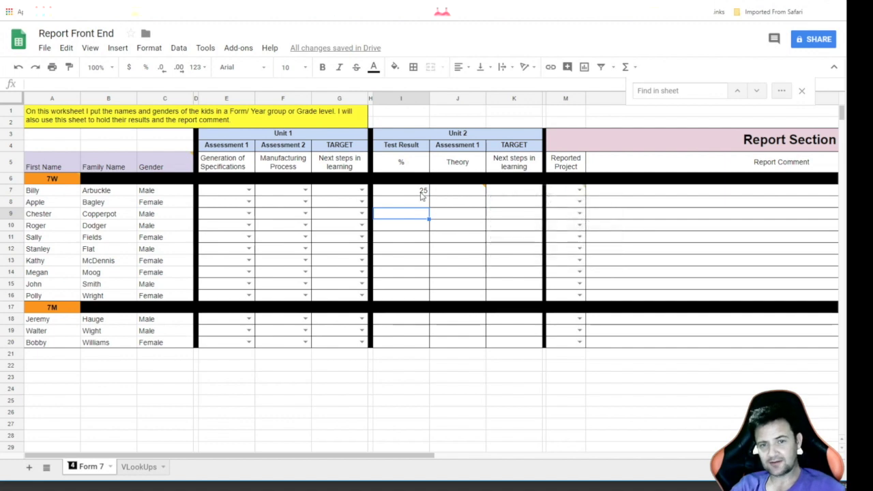
pyautogui.click(423, 194)
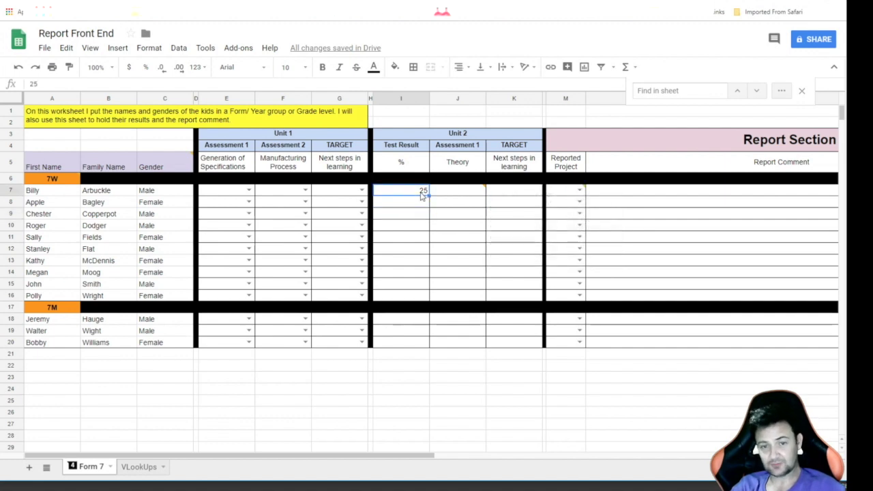
# Set the score for level F to 1 in the Grade Boundaries table on the VLookUps sheet
pyautogui.click(141, 471)
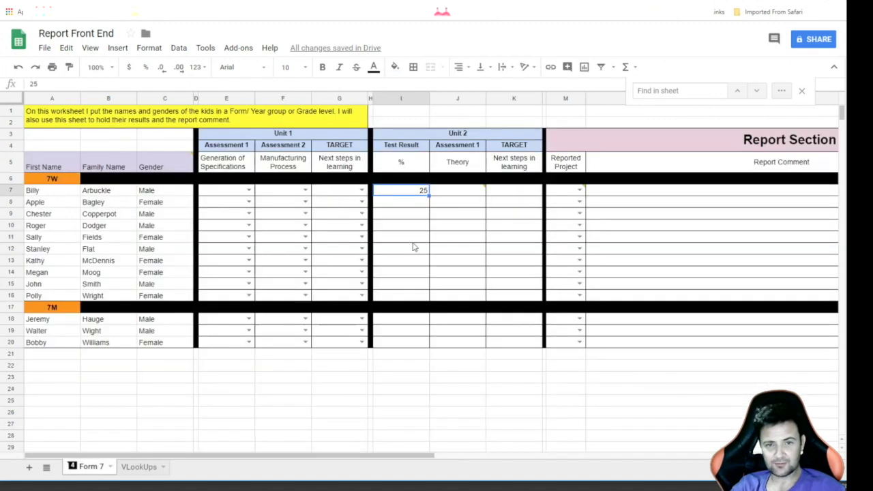
pyautogui.click(92, 467)
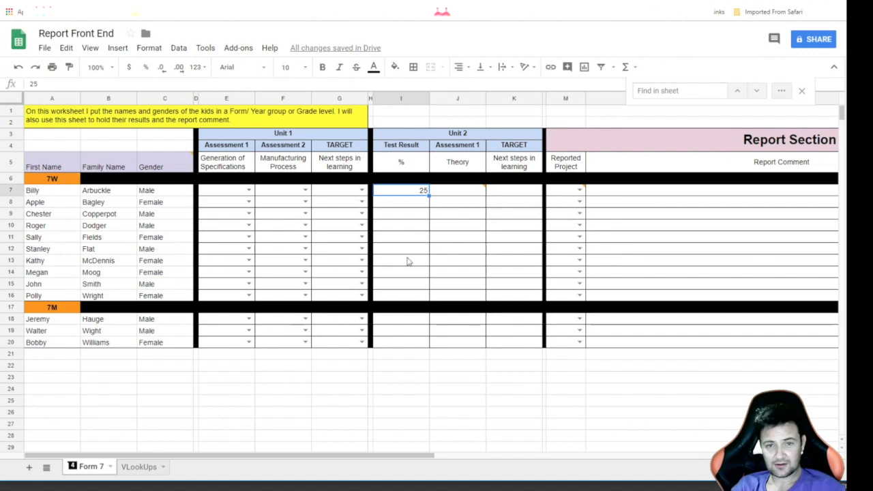
pyautogui.click(137, 468)
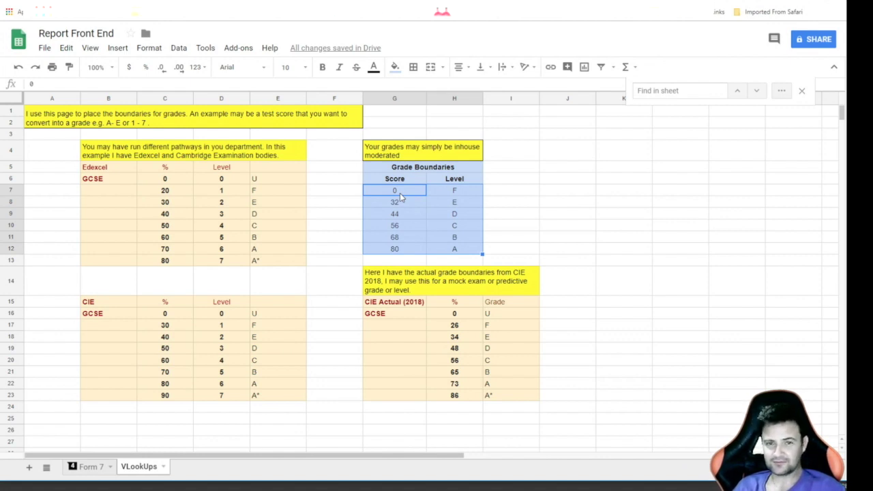
pyautogui.write('1')
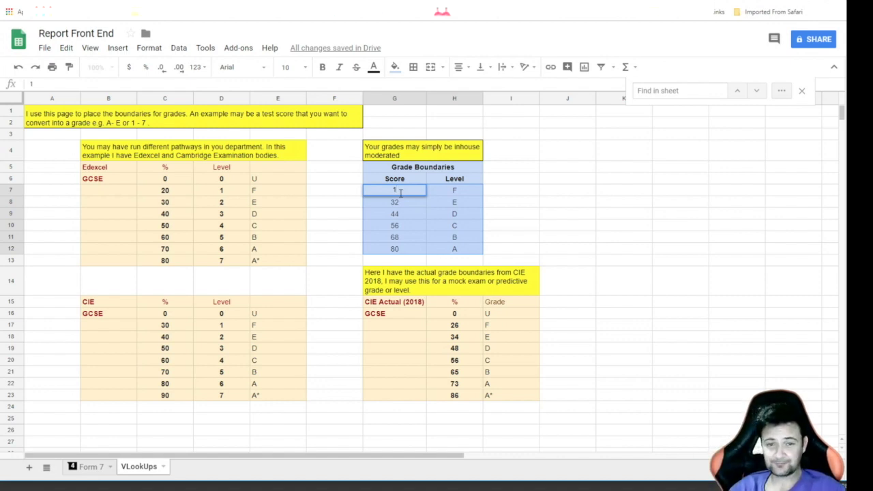
pyautogui.click(546, 195)
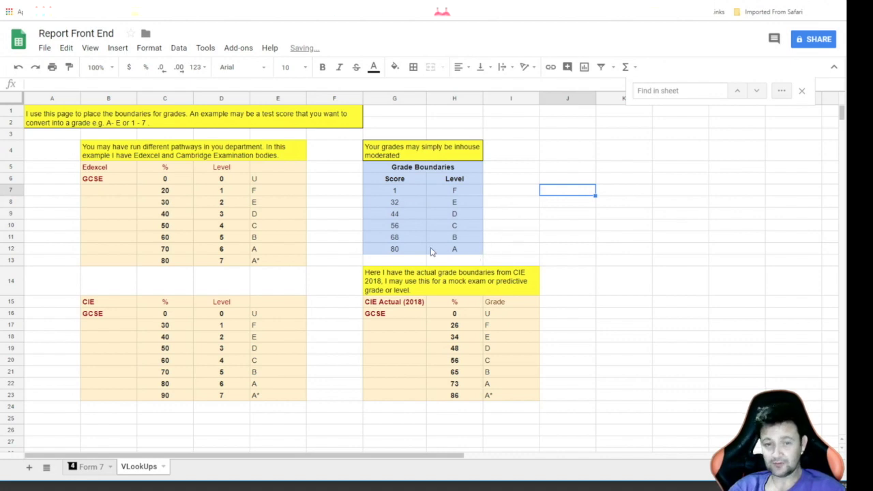
# Begin a VLOOKUP formula in cell J7 of the Form 7 sheet, using test result I7 as the search key
pyautogui.click(91, 468)
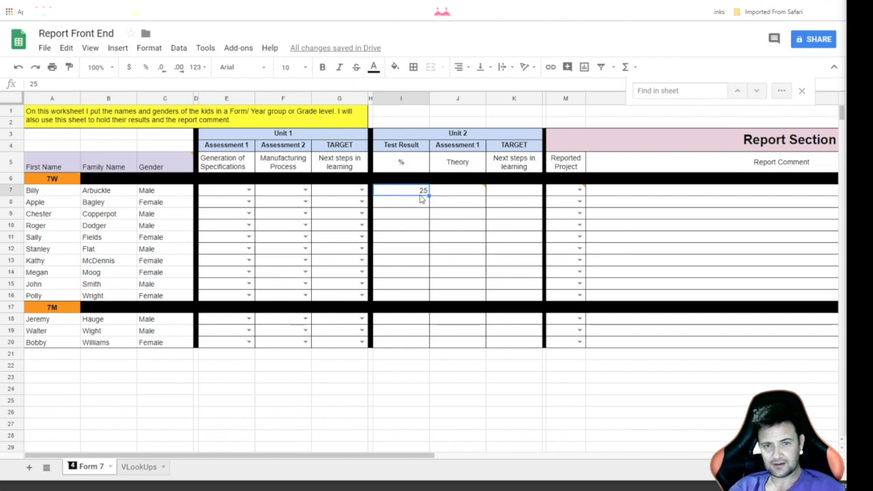
pyautogui.click(455, 194)
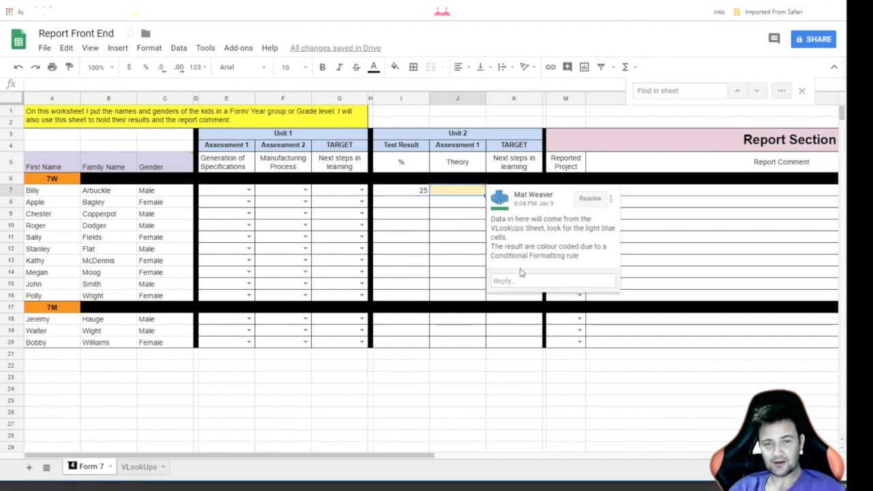
pyautogui.write('=')
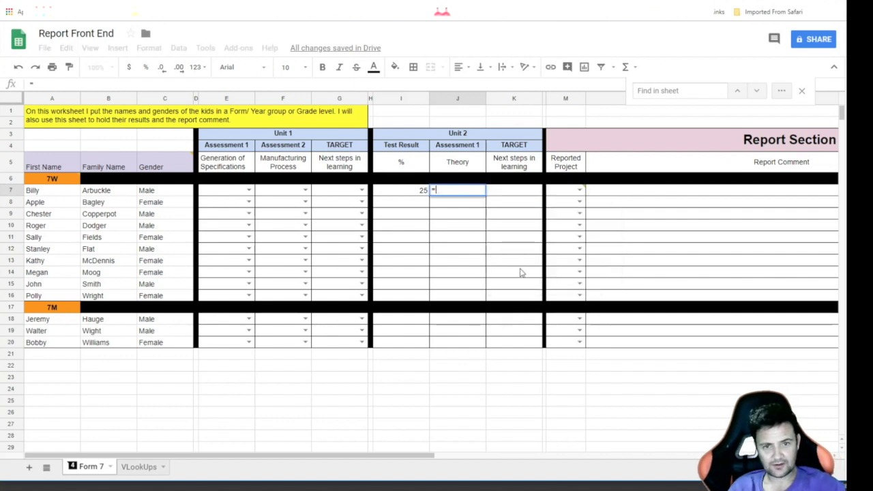
pyautogui.write('vloo')
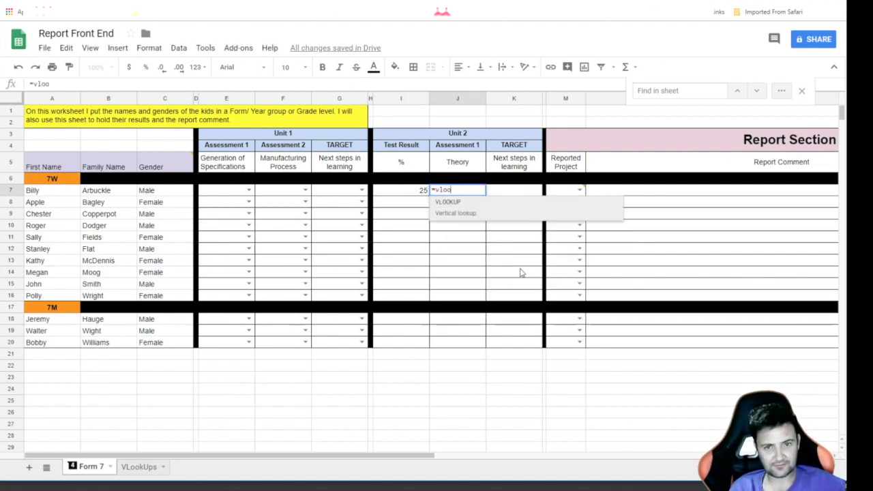
pyautogui.click(447, 205)
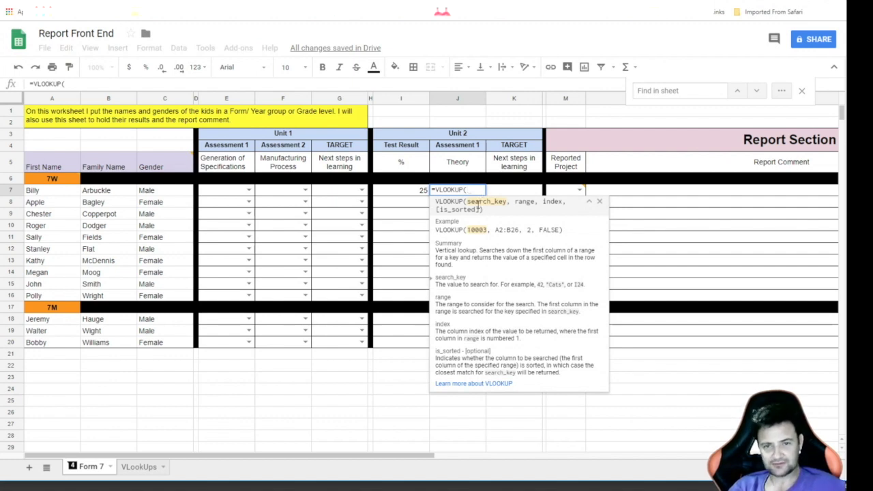
pyautogui.click(412, 195)
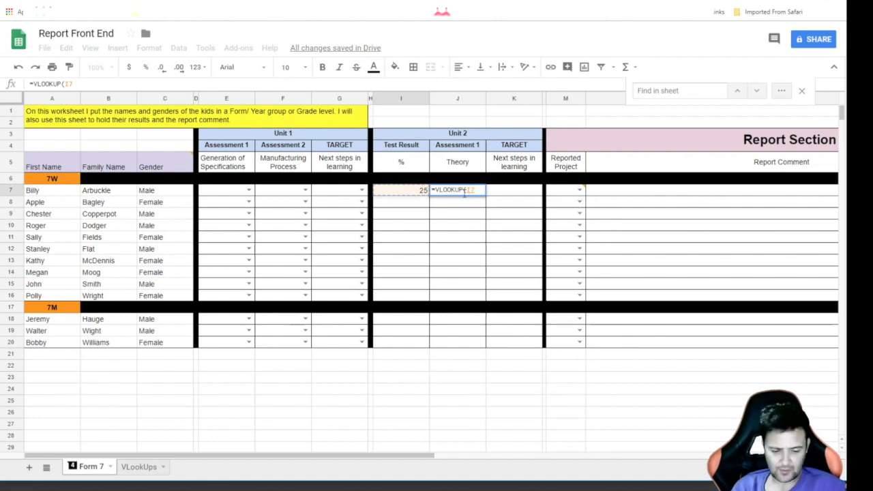
pyautogui.write(',')
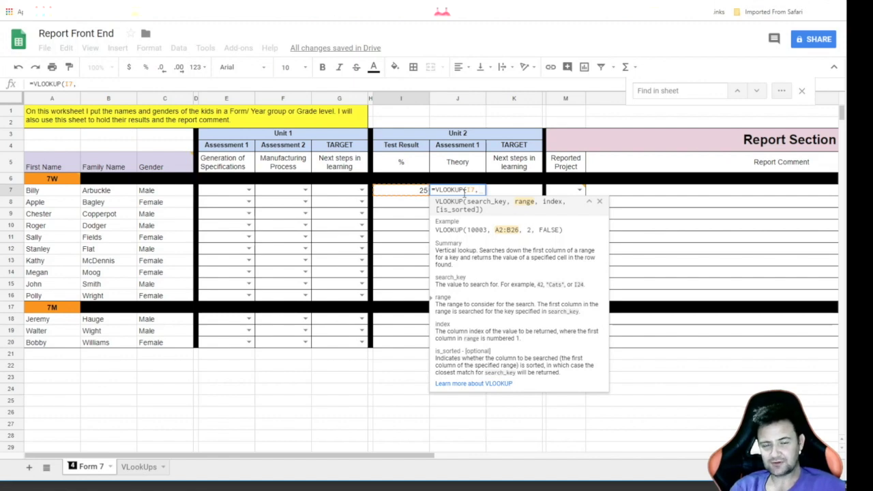
# Complete the VLOOKUP formula with the range VLookUps!G7:H12 and column index 2
pyautogui.click(139, 467)
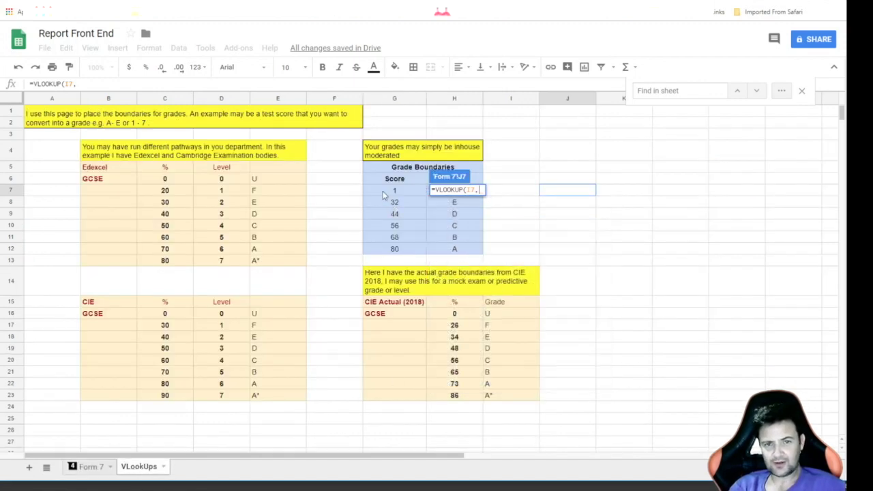
pyautogui.moveTo(394, 191); pyautogui.dragTo(459, 251)
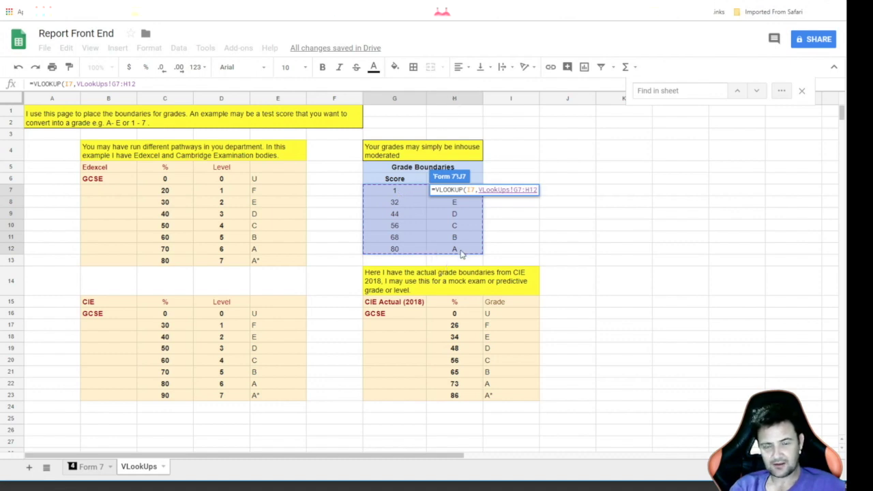
pyautogui.write(',')
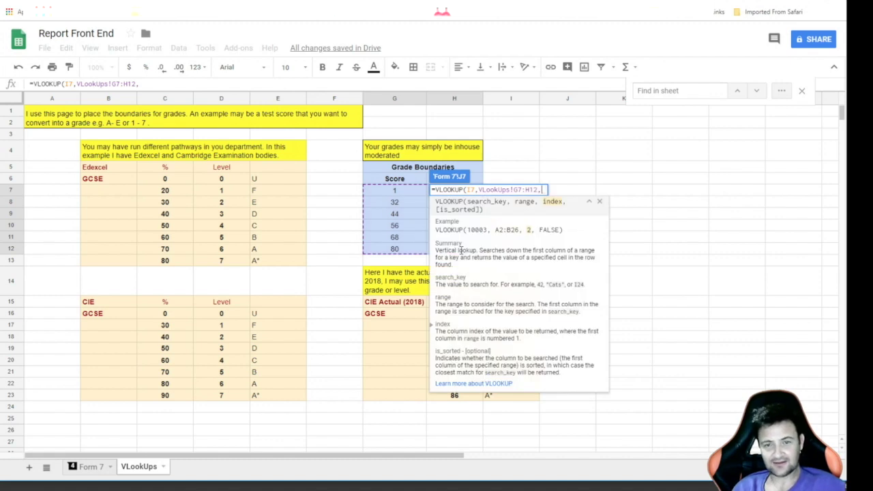
pyautogui.write('2')
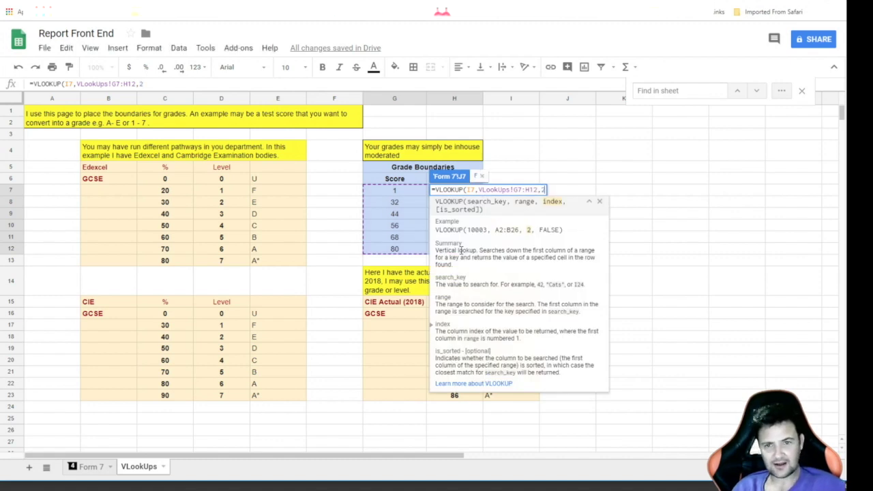
pyautogui.write(')')
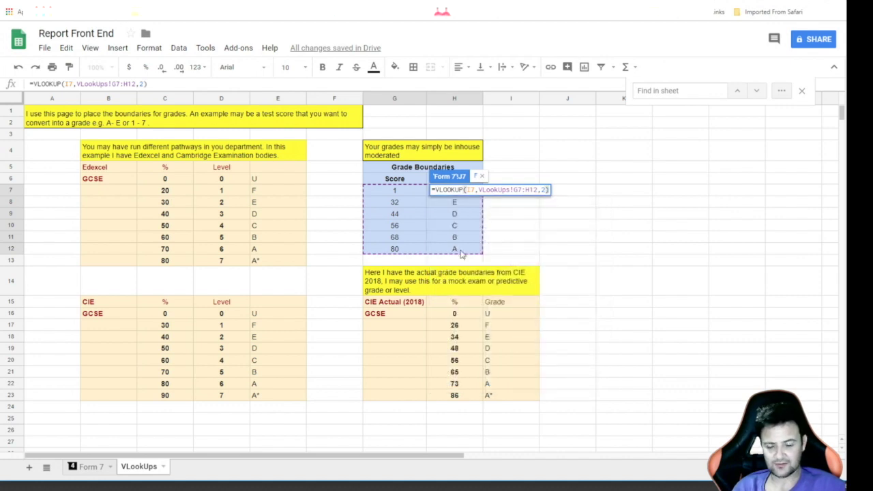
pyautogui.press('Return')
pyautogui.moveTo(448, 195)
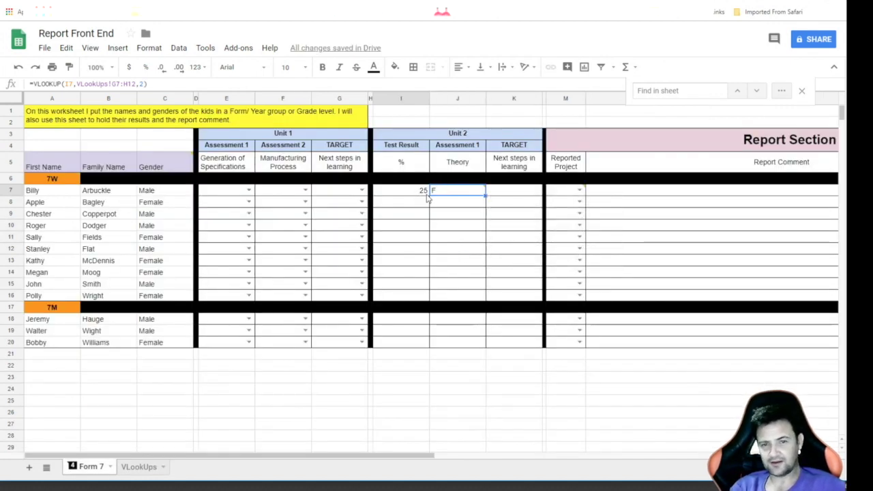
# Check the grade boundaries on the VLookUps sheet and test the lookup by setting I7 on Form 7 to 100
pyautogui.click(139, 467)
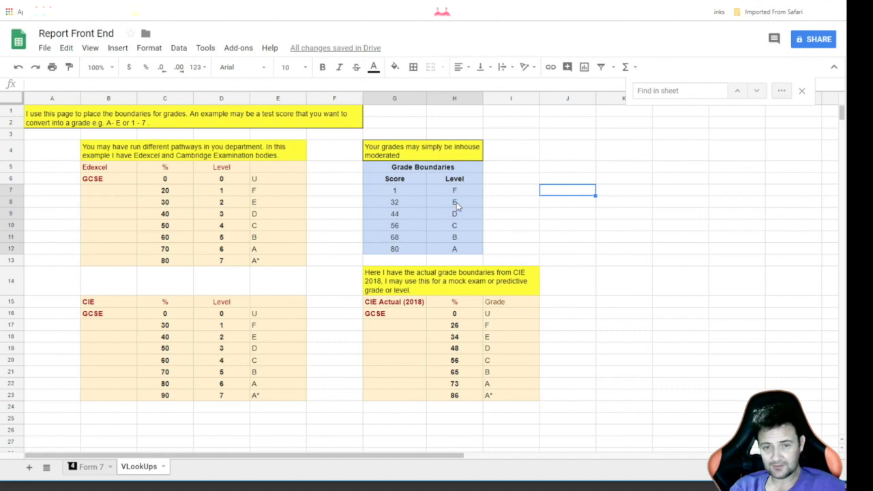
pyautogui.click(90, 468)
pyautogui.click(423, 191)
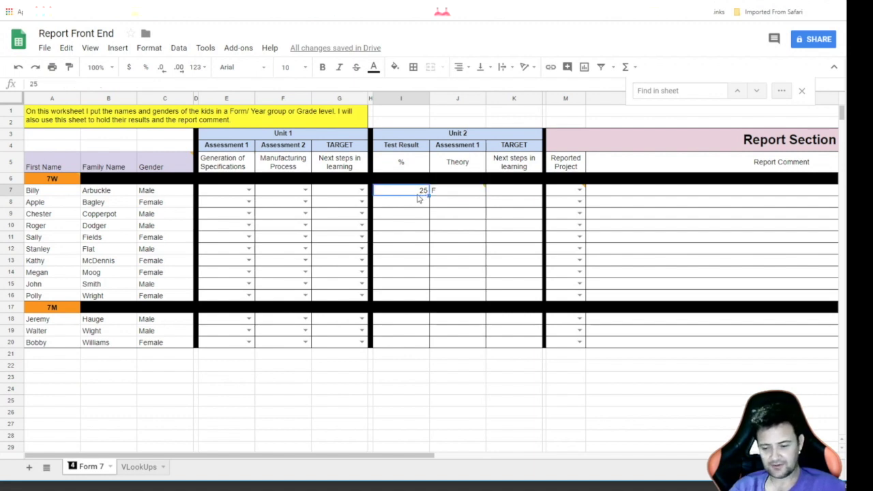
pyautogui.write('100')
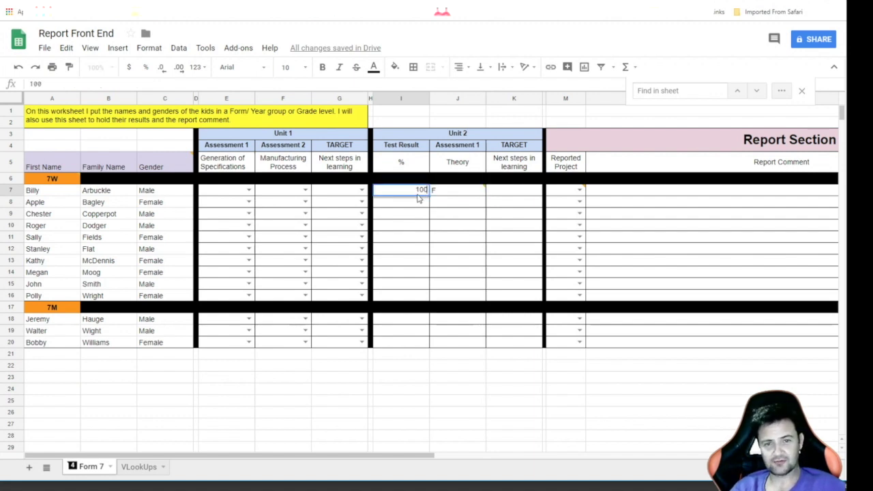
pyautogui.press('Return')
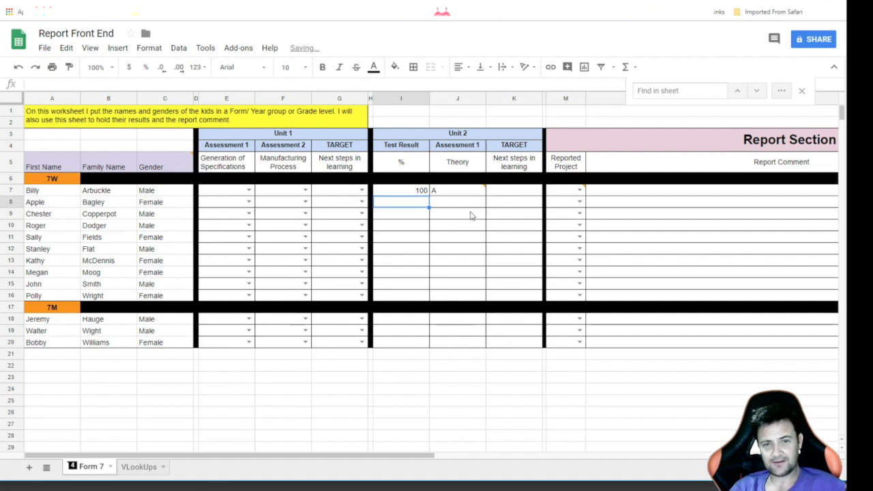
# Test a low score by setting the test result in I7 to 2
pyautogui.moveTo(468, 196)
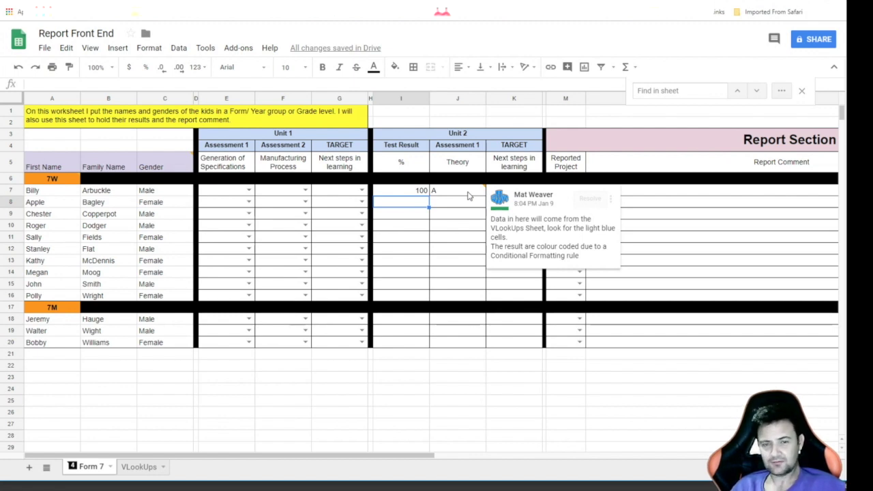
pyautogui.press('Up')
pyautogui.write('2')
pyautogui.click(468, 196)
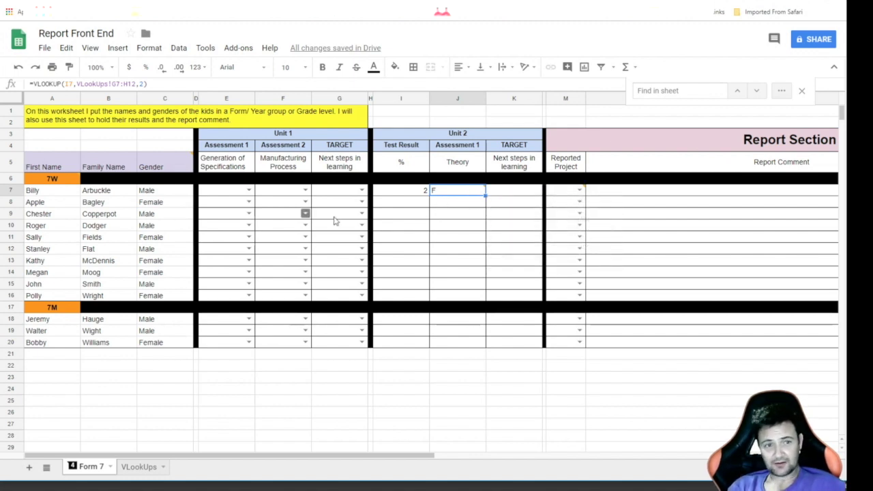
# Add a conditional formatting rule to J7 that fills the cell red when its text is exactly F
pyautogui.moveTo(458, 196)
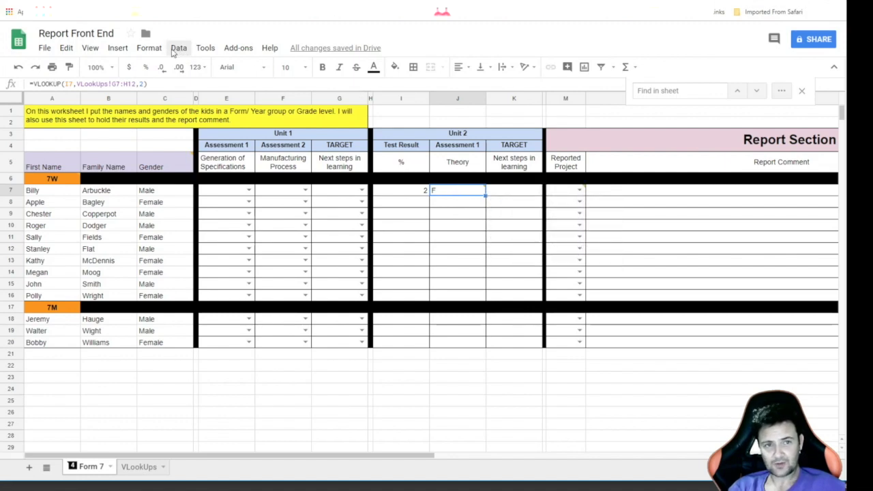
pyautogui.click(147, 49)
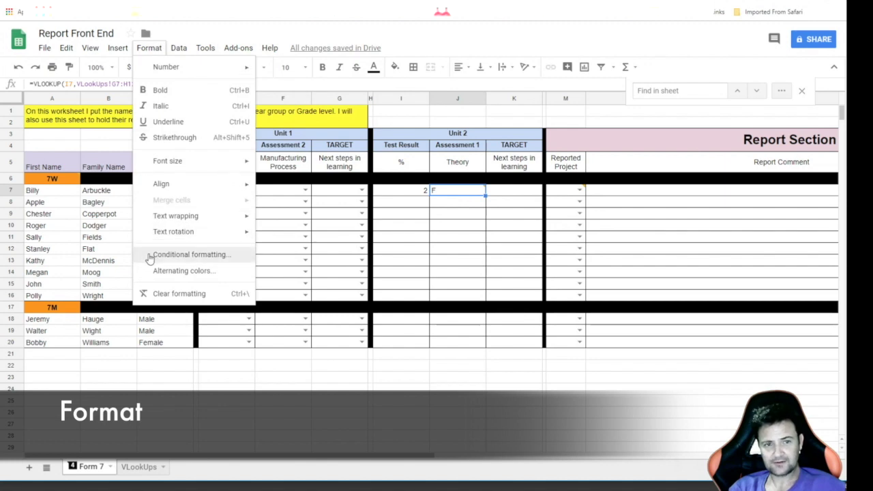
pyautogui.click(149, 257)
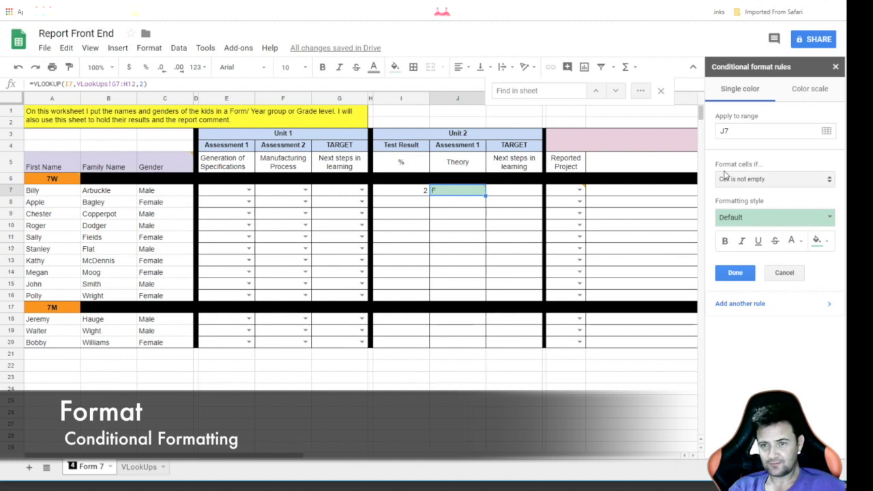
pyautogui.click(757, 180)
pyautogui.click(754, 260)
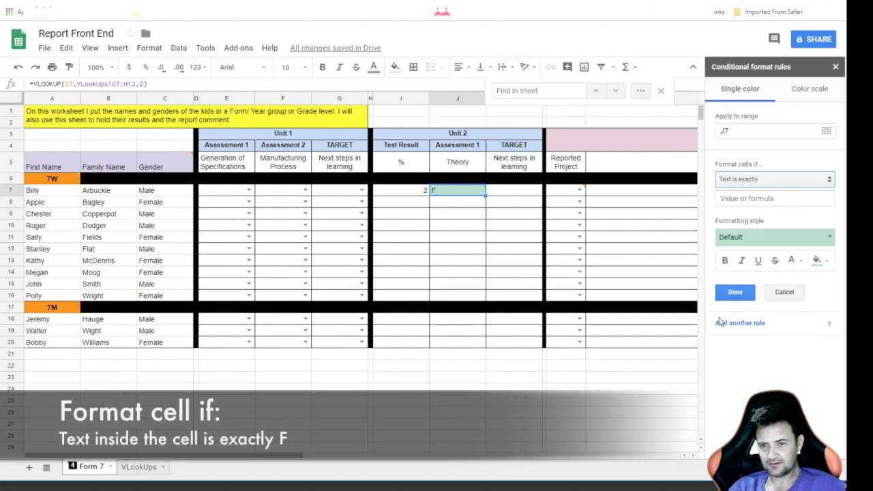
pyautogui.click(741, 199)
pyautogui.write('F')
pyautogui.click(818, 260)
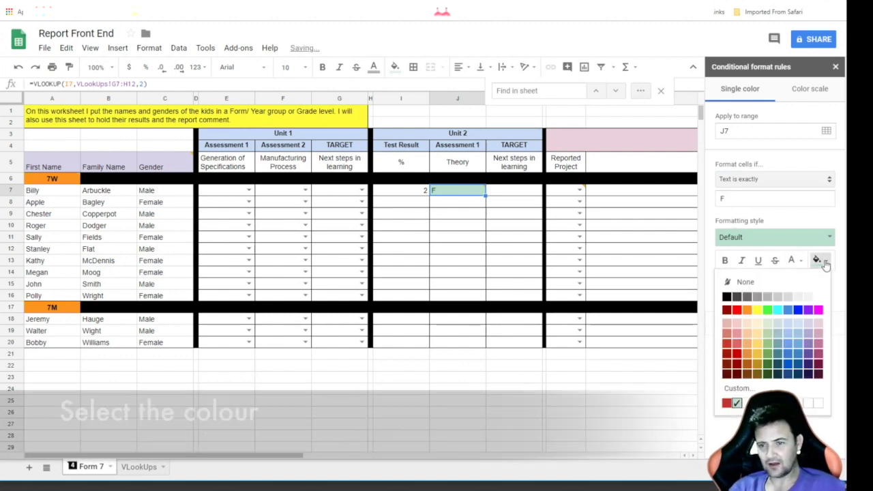
pyautogui.click(737, 310)
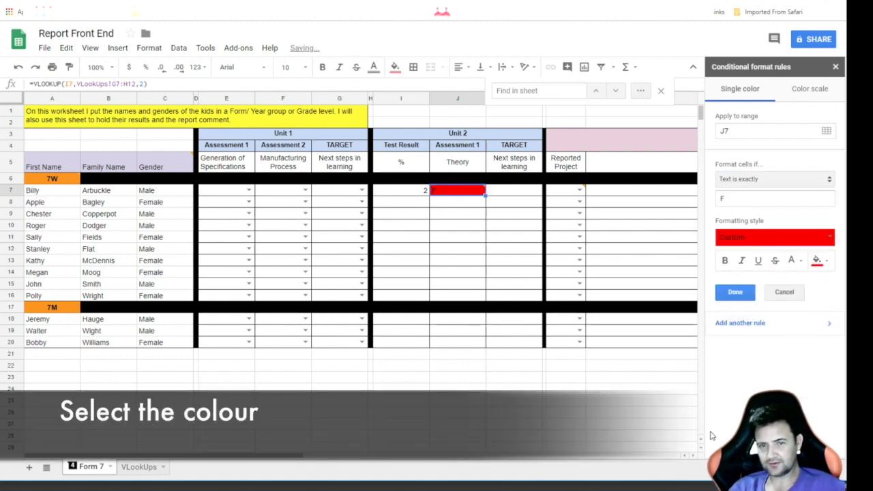
pyautogui.click(736, 292)
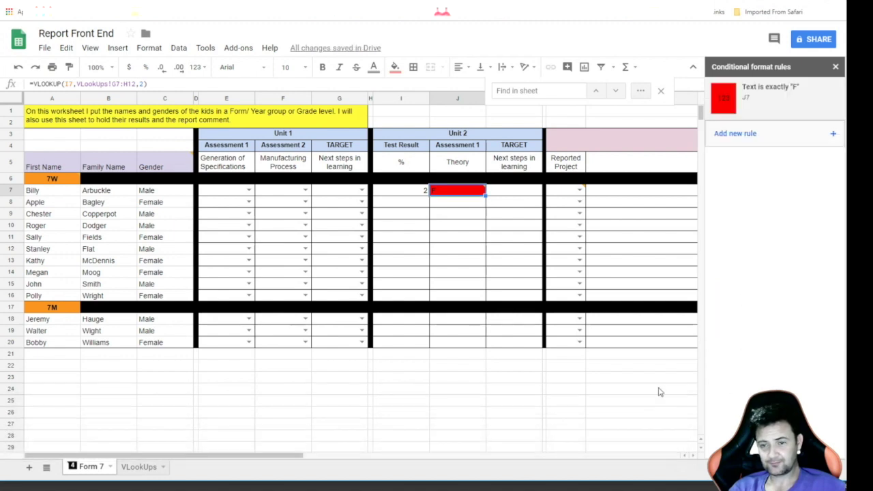
# Test the F rule by setting the test result in I7 to 33, undoing that entry and entering 33 again
pyautogui.press('Left')
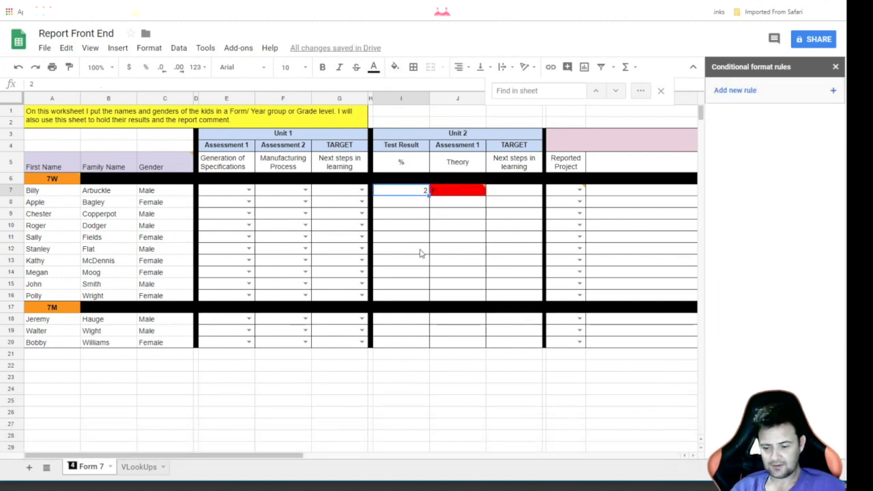
pyautogui.write('33')
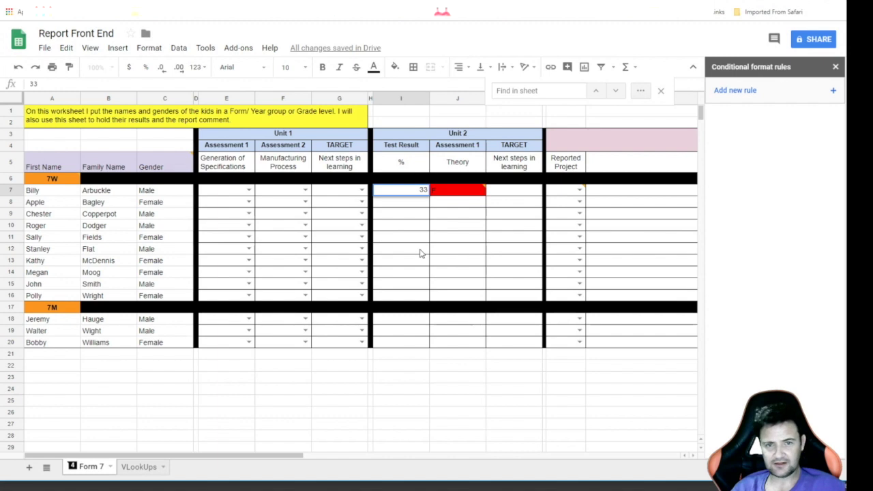
pyautogui.press('Return')
pyautogui.hotkey('ctrl', 'z')
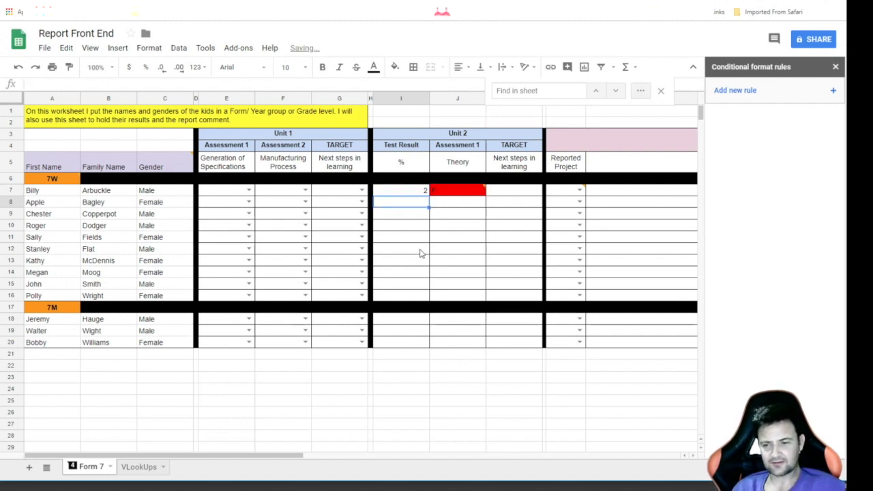
pyautogui.press('Up')
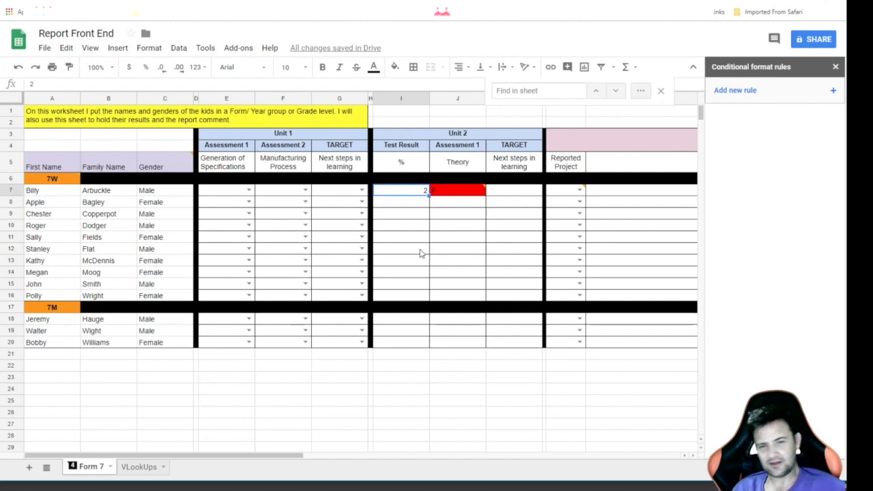
pyautogui.write('33')
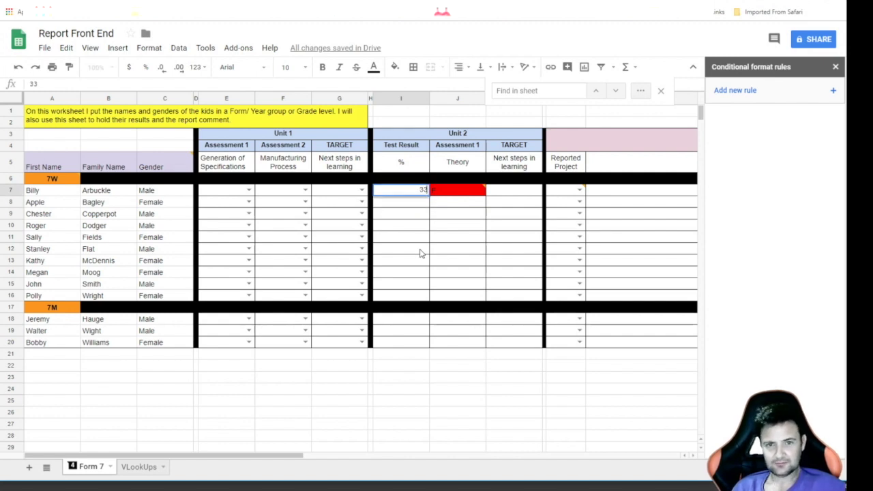
pyautogui.press('Return')
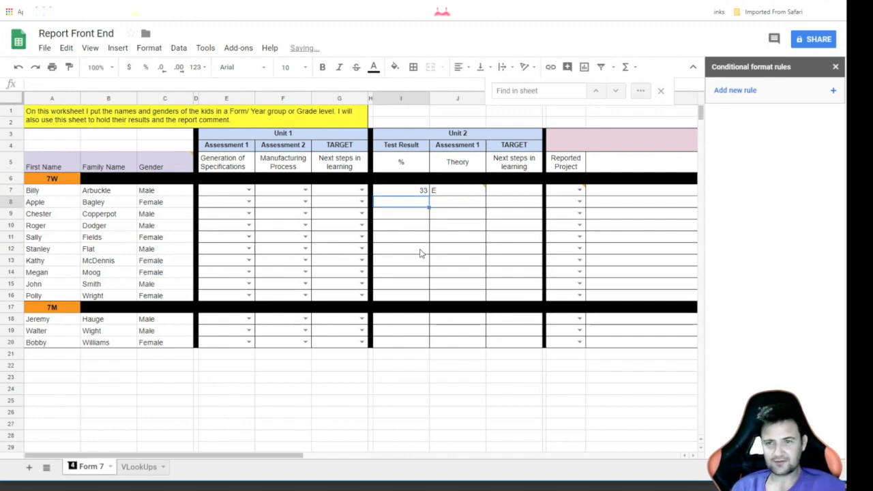
# Add a second conditional formatting rule to J7 with a light red fill for text that is exactly E
pyautogui.click(456, 193)
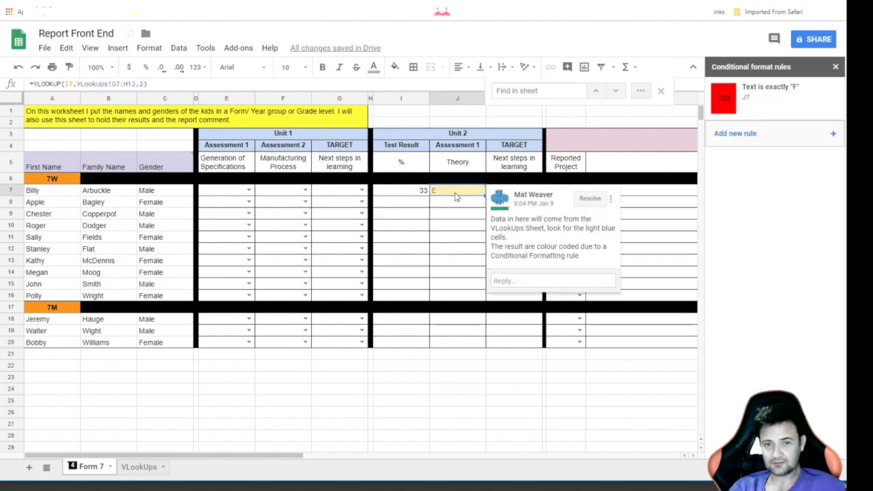
pyautogui.click(831, 138)
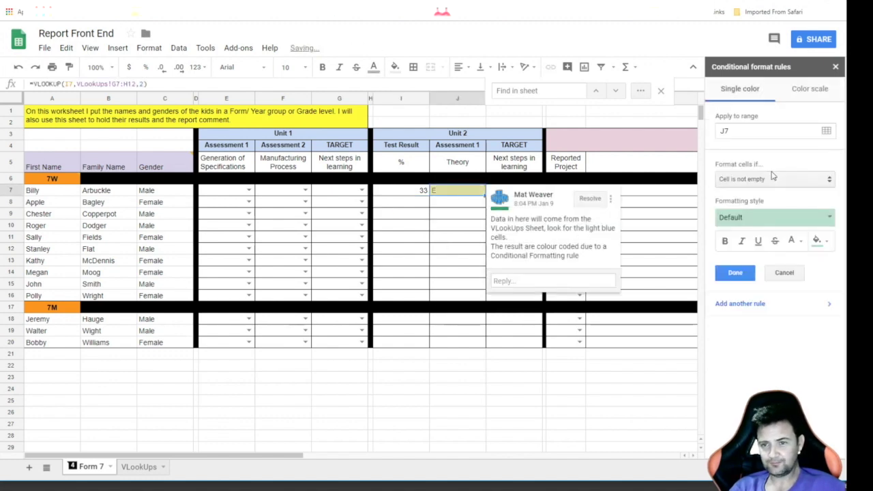
pyautogui.click(778, 179)
pyautogui.click(750, 257)
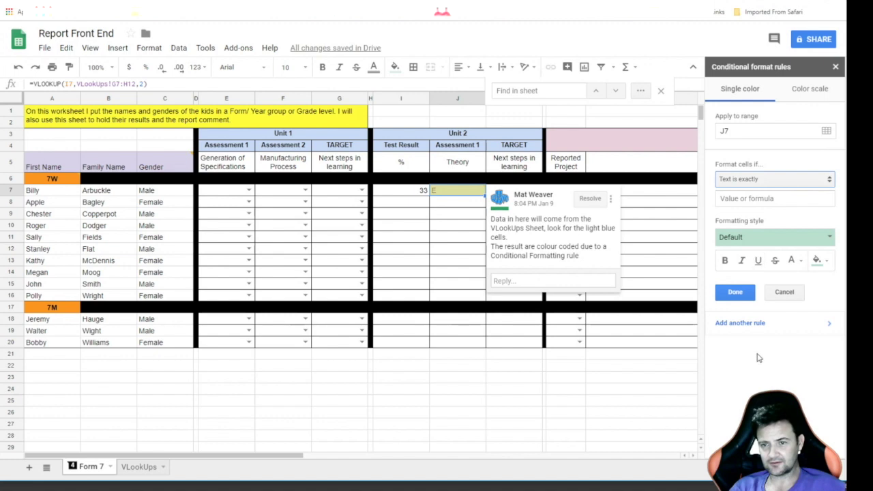
pyautogui.click(746, 199)
pyautogui.write('E')
pyautogui.click(819, 260)
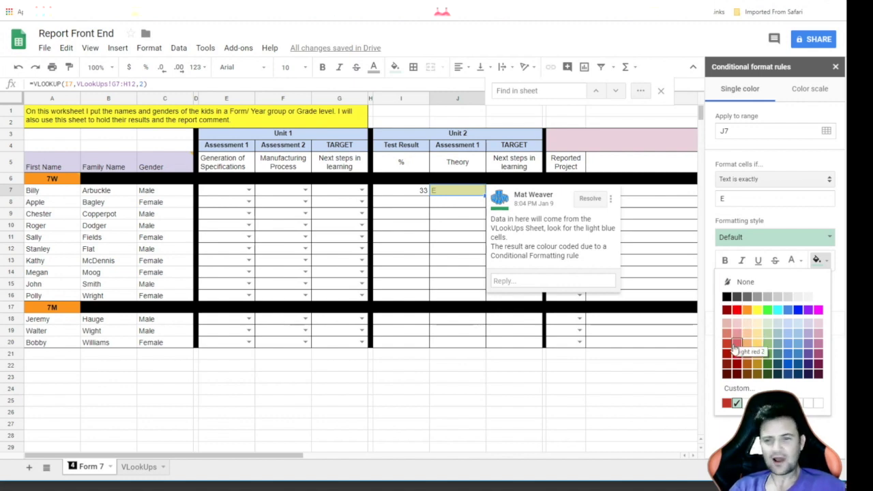
pyautogui.click(737, 343)
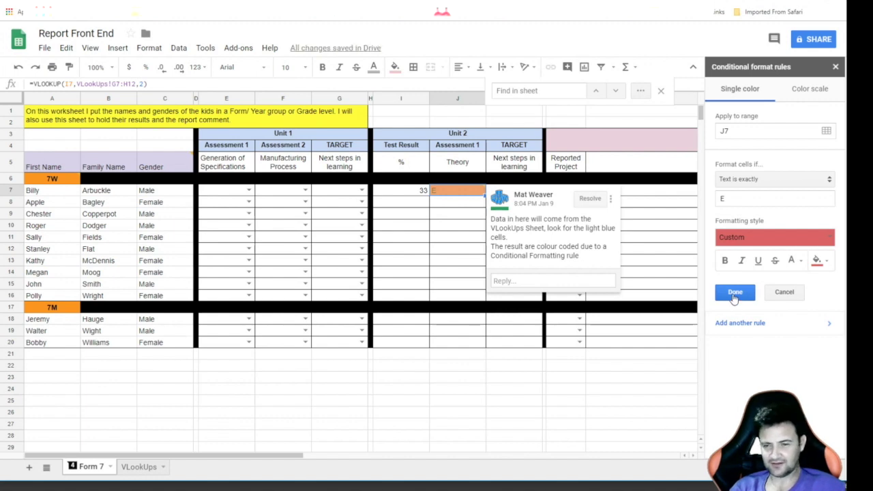
pyautogui.click(735, 294)
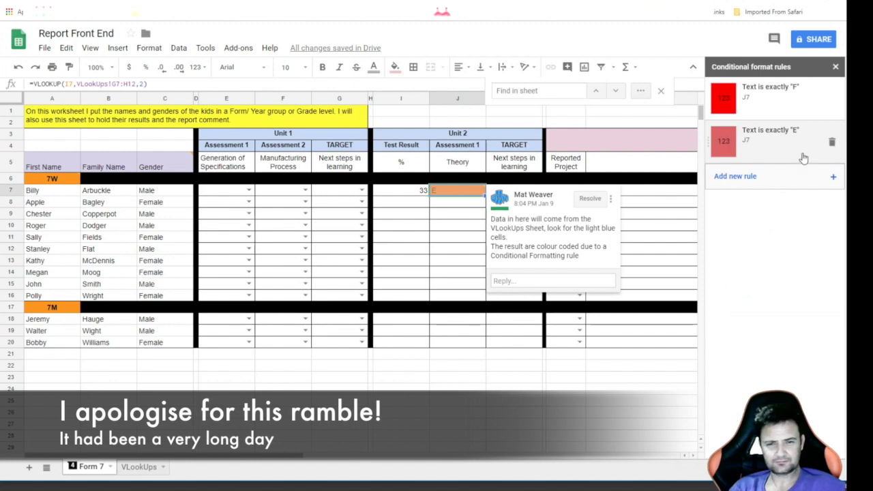
# Add a rule to J7 that applies a pale pink fill when the text is exactly D
pyautogui.click(832, 179)
pyautogui.click(751, 179)
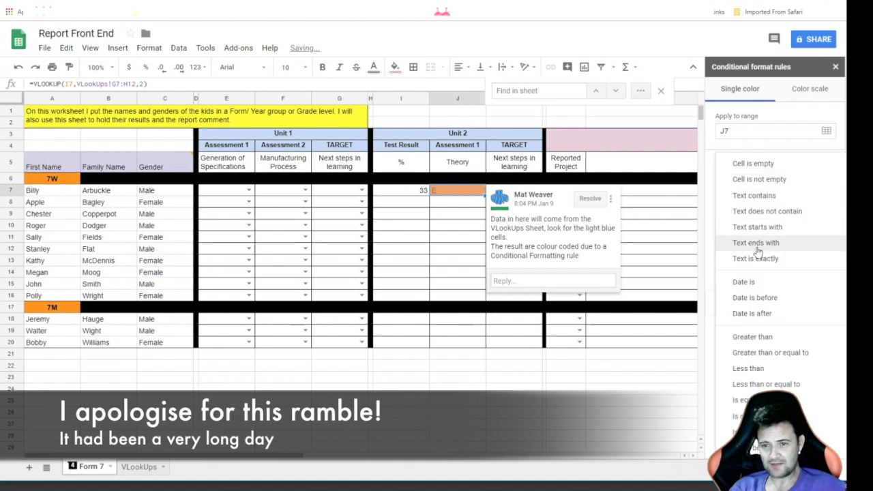
pyautogui.click(754, 259)
pyautogui.click(768, 199)
pyautogui.write('D')
pyautogui.click(818, 260)
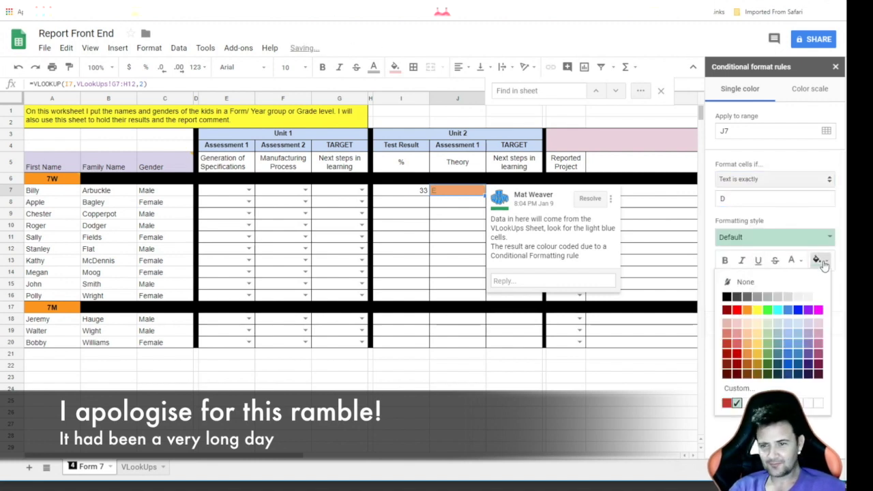
pyautogui.click(737, 333)
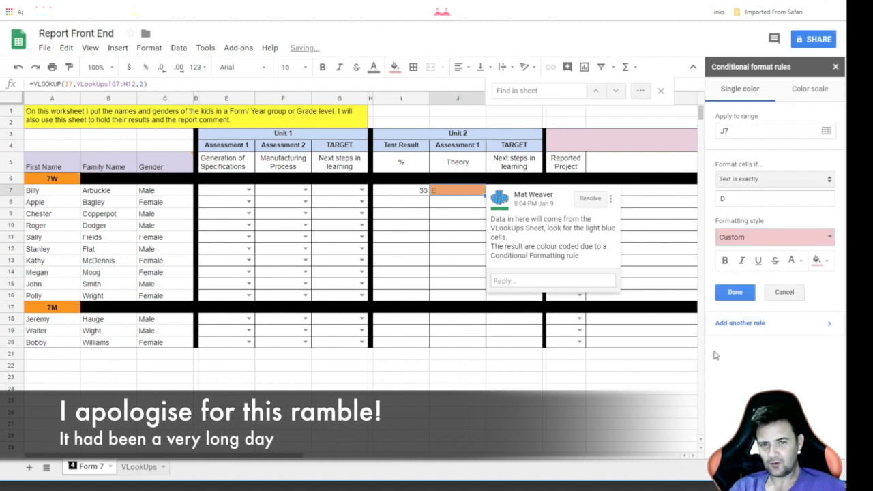
pyautogui.click(738, 293)
# Test the F and D colours by setting the test result in I7 to 2, 40 and 46 in turn
pyautogui.click(405, 192)
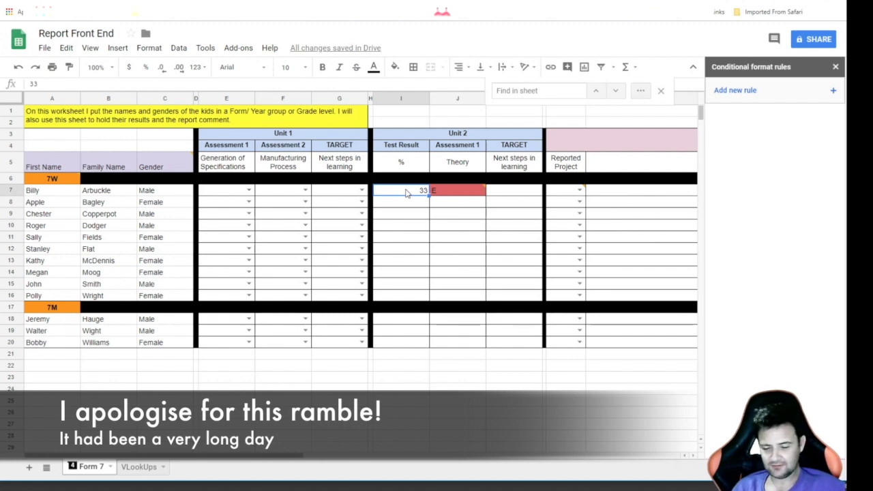
pyautogui.write('2')
pyautogui.press('Return')
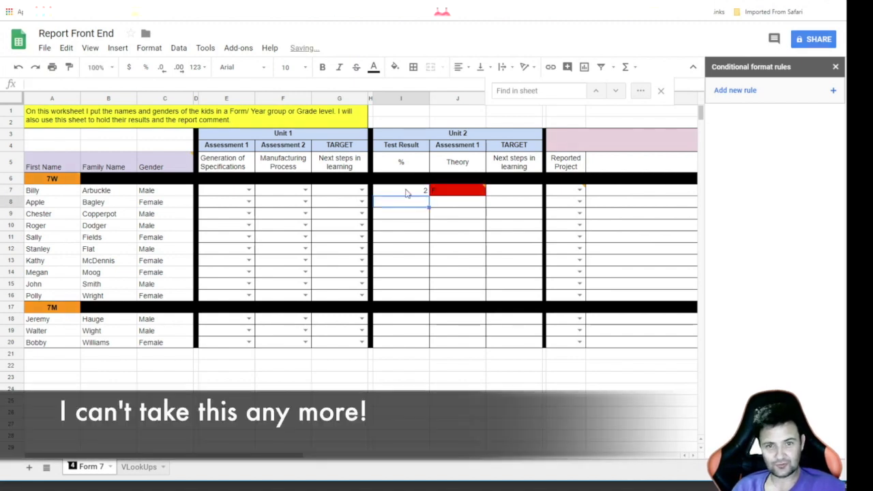
pyautogui.click(406, 193)
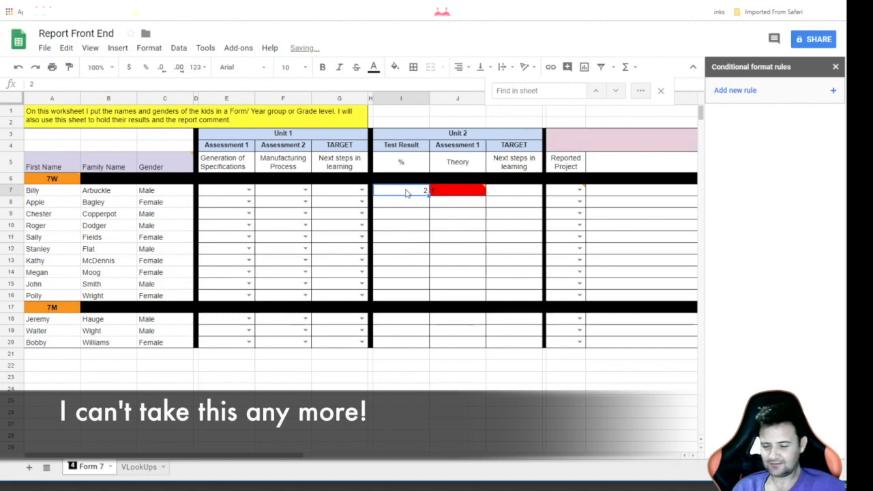
pyautogui.write('40')
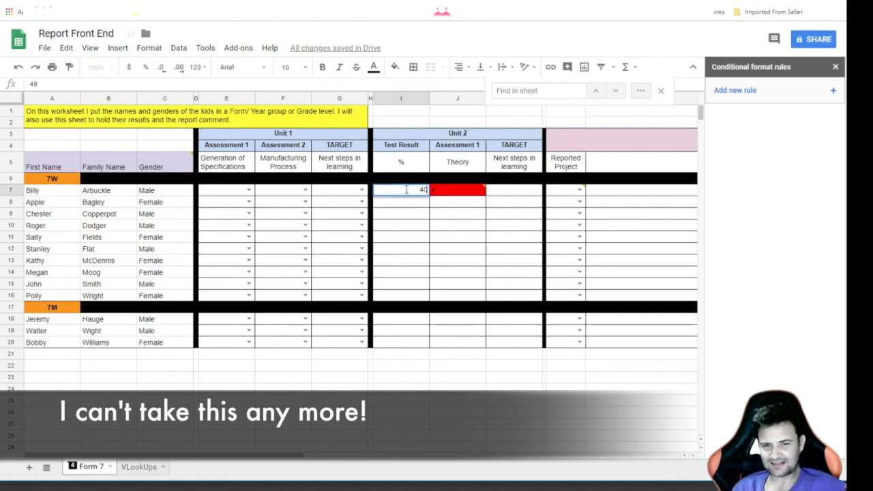
pyautogui.press('Return')
pyautogui.click(406, 193)
pyautogui.write('46')
pyautogui.press('Return')
# Set the test result in I7 to 100 and select the grade cell J7
pyautogui.click(406, 193)
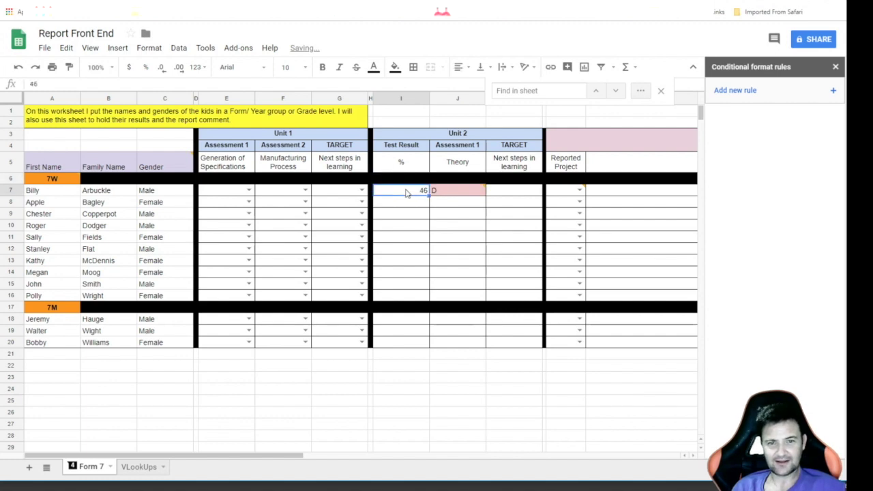
pyautogui.write('100')
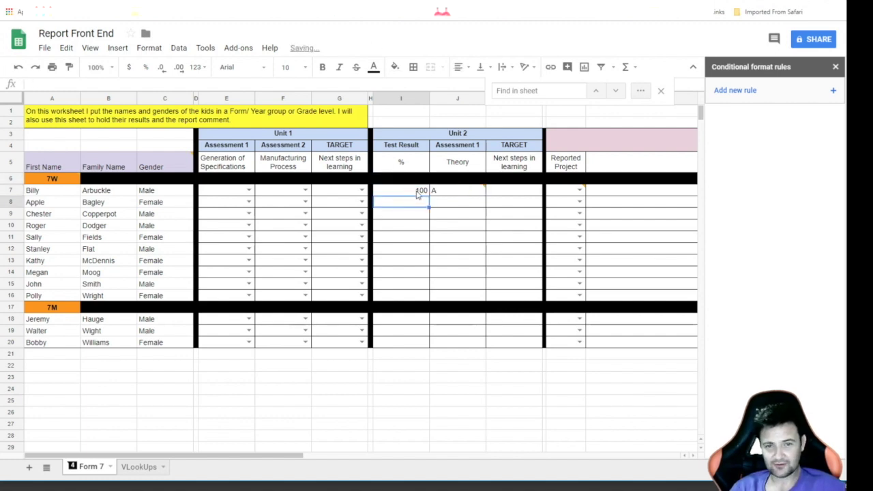
pyautogui.press('Tab')
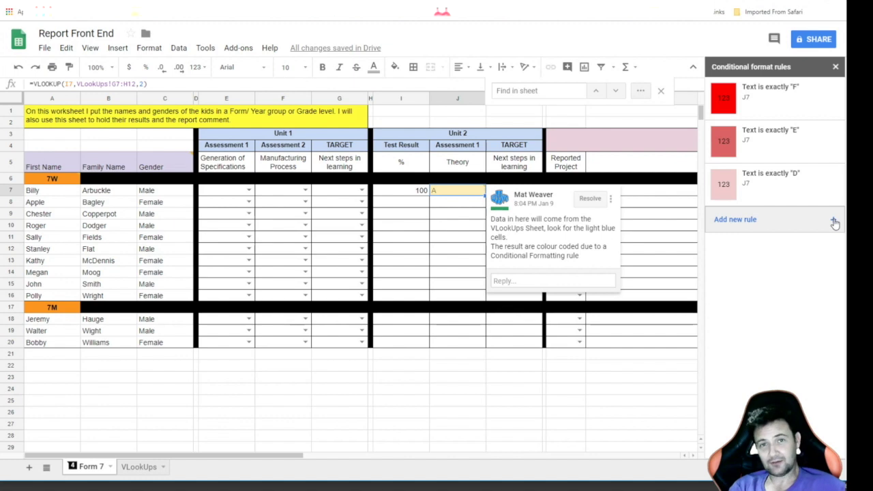
# Add a conditional formatting rule to J7 with a dark green fill for text that is exactly A
pyautogui.click(835, 224)
pyautogui.click(748, 180)
pyautogui.click(755, 258)
pyautogui.click(737, 199)
pyautogui.write('A')
pyautogui.click(819, 261)
pyautogui.click(767, 369)
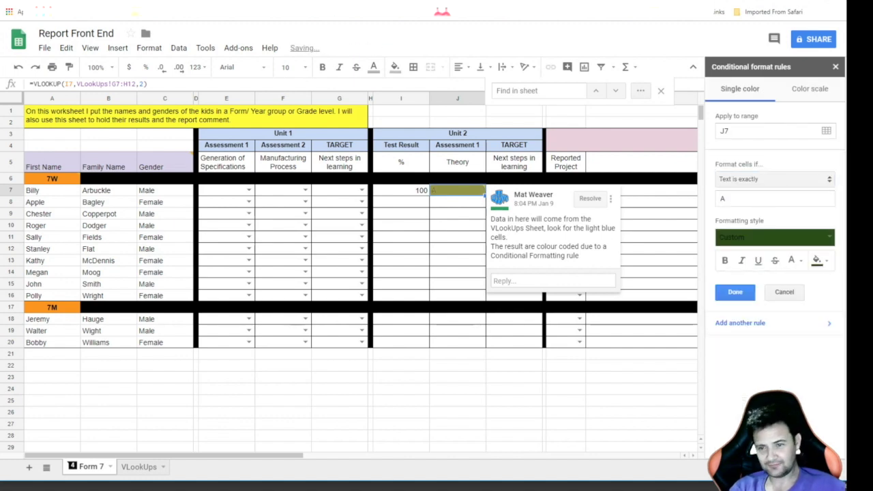
pyautogui.click(735, 297)
# Add a rule to J7 that applies a medium green fill when the text is exactly B
pyautogui.click(744, 265)
pyautogui.click(775, 180)
pyautogui.click(755, 258)
pyautogui.click(738, 199)
pyautogui.write('B')
pyautogui.click(818, 261)
pyautogui.click(768, 355)
pyautogui.click(735, 292)
# Add a rule to J7 with a pale green fill for text that is exactly C, and close the conditional formatting rules
pyautogui.click(832, 305)
pyautogui.click(774, 180)
pyautogui.click(754, 258)
pyautogui.click(769, 198)
pyautogui.write('C')
pyautogui.click(775, 237)
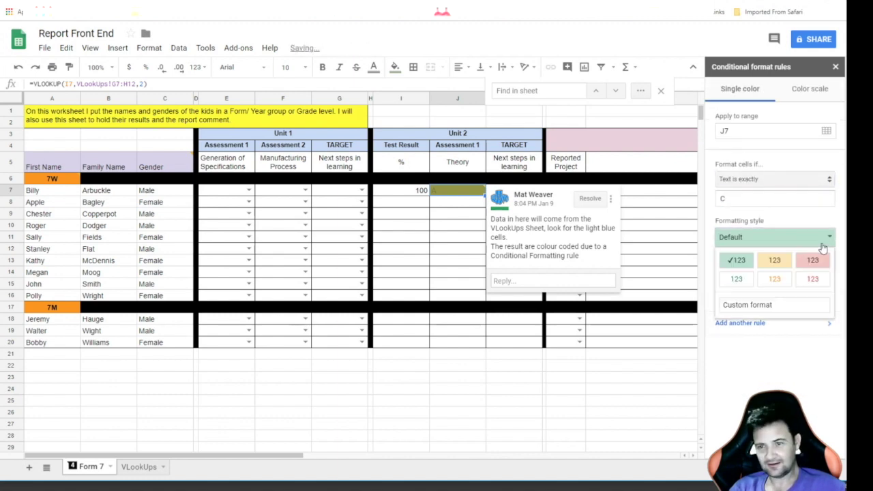
pyautogui.click(818, 261)
pyautogui.click(767, 325)
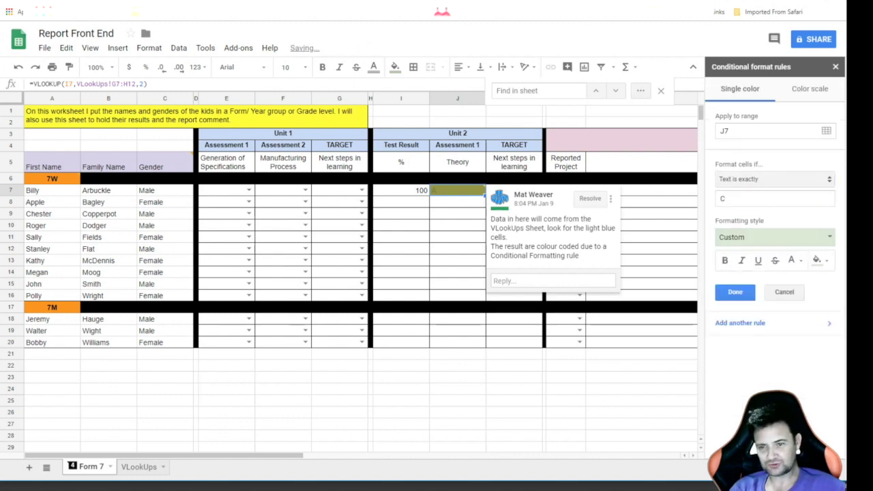
pyautogui.click(735, 292)
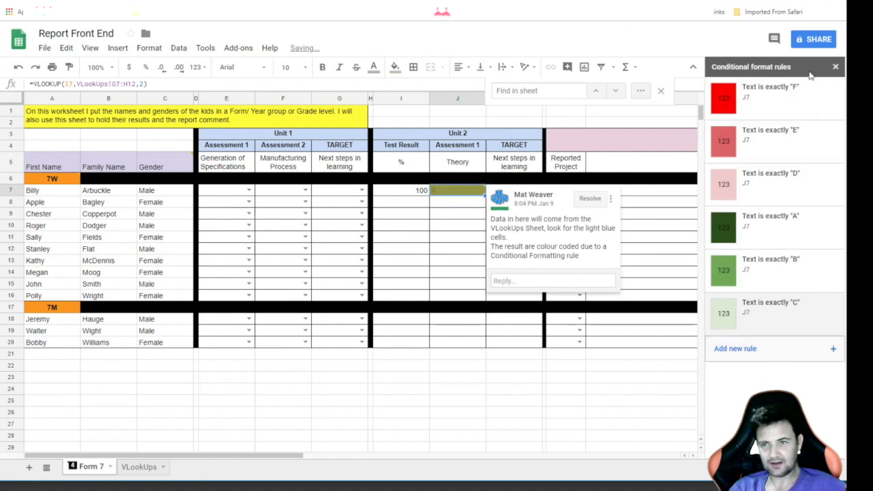
pyautogui.click(835, 67)
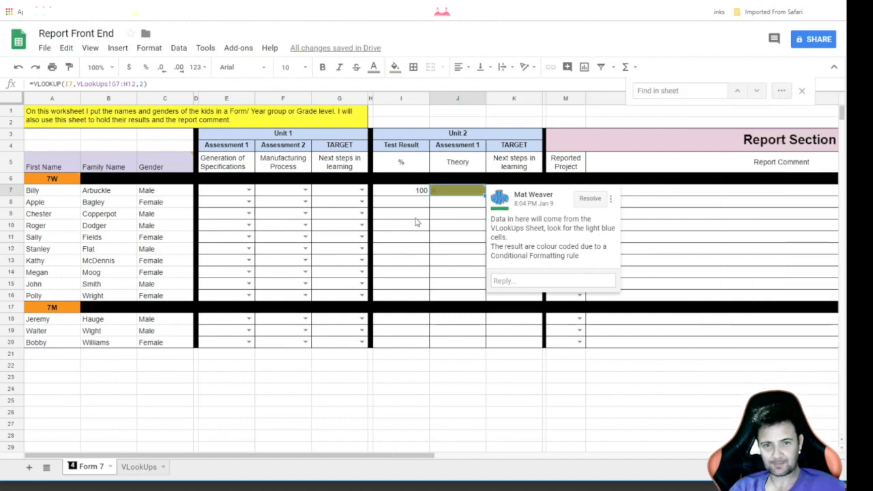
# Set the test result in I7 to 75
pyautogui.click(419, 216)
pyautogui.click(406, 194)
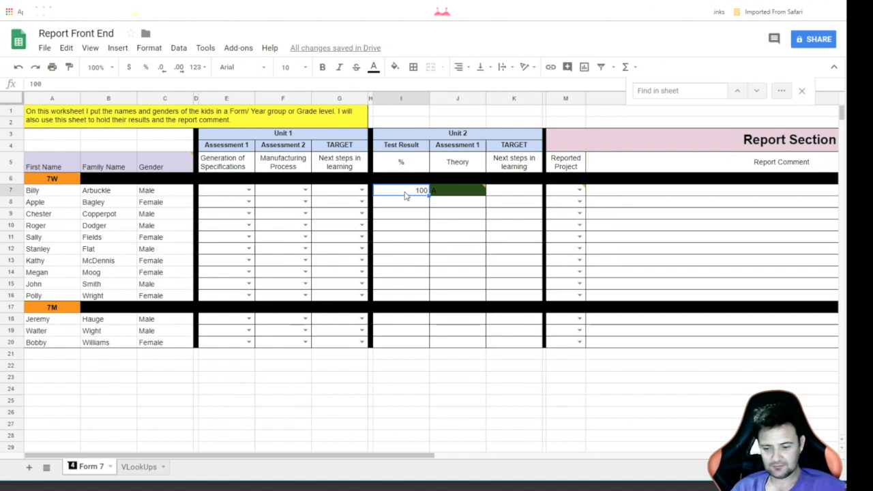
pyautogui.write('80')
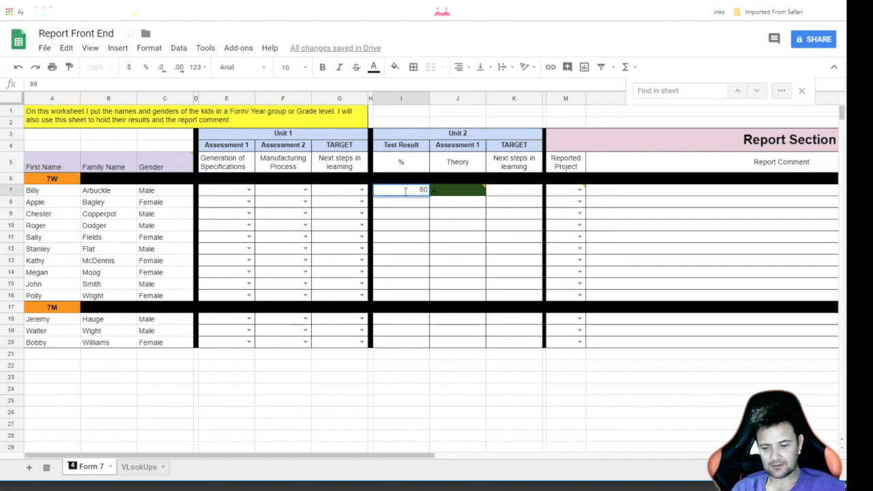
pyautogui.press('BackSpace')
pyautogui.press('BackSpace')
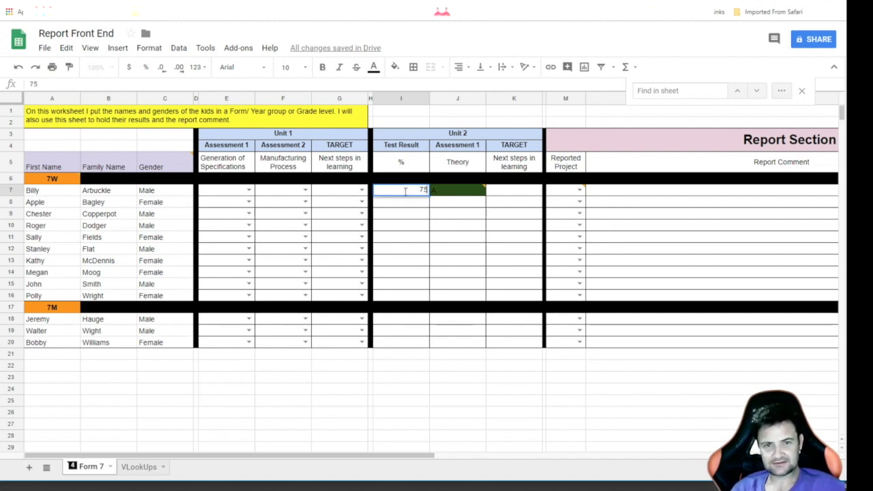
pyautogui.write('75')
pyautogui.press('Return')
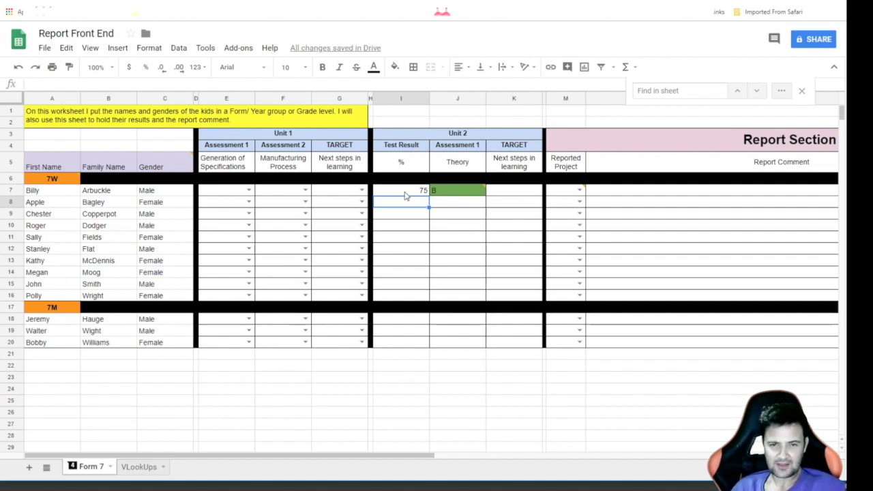
# Copy the VLOOKUP formula from J7 down the Theory column to J16 and select the copy in J8
pyautogui.click(404, 193)
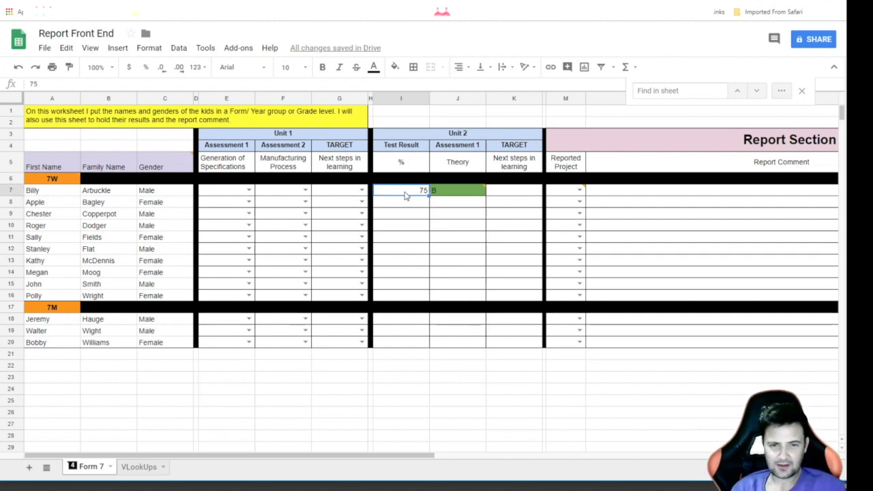
pyautogui.click(451, 192)
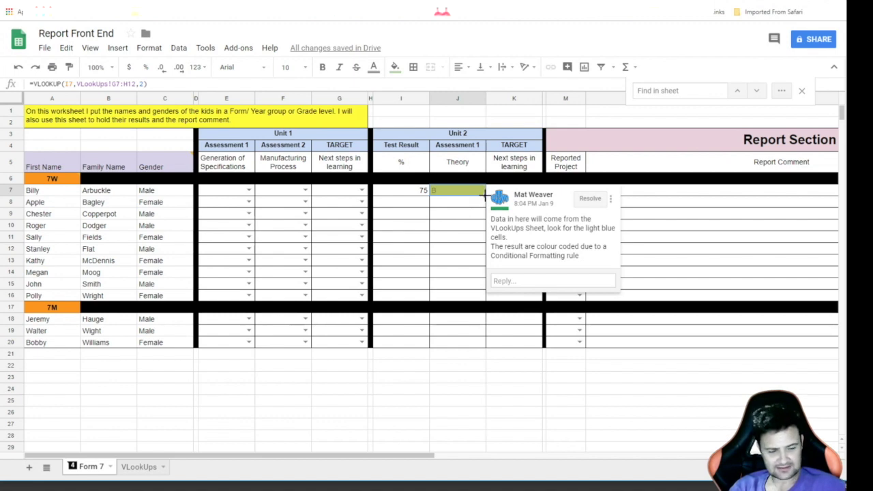
pyautogui.moveTo(484, 195); pyautogui.dragTo(477, 301)
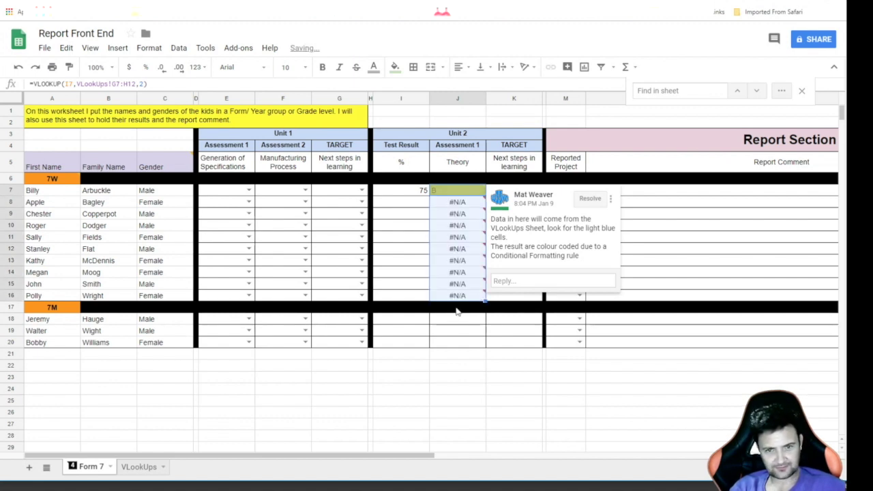
pyautogui.click(459, 203)
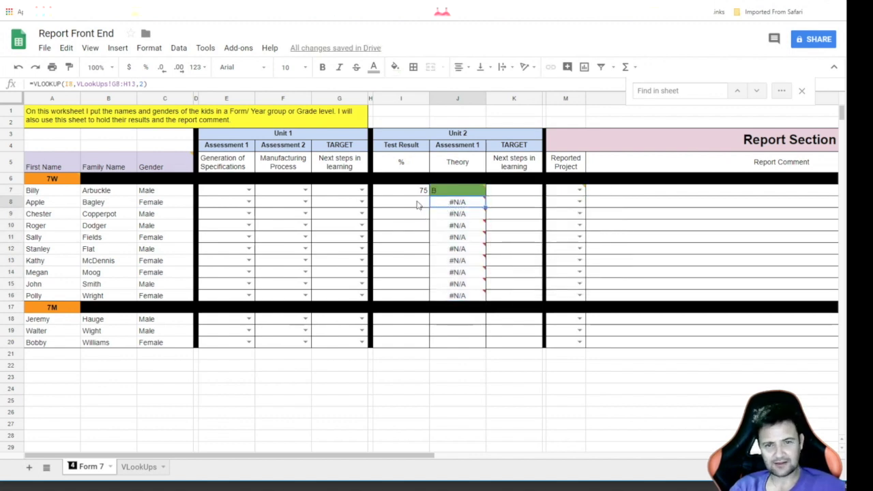
# Enter the test results 45, 32 and 14 in cells I8 to I10
pyautogui.click(418, 204)
pyautogui.write('45')
pyautogui.press('Return')
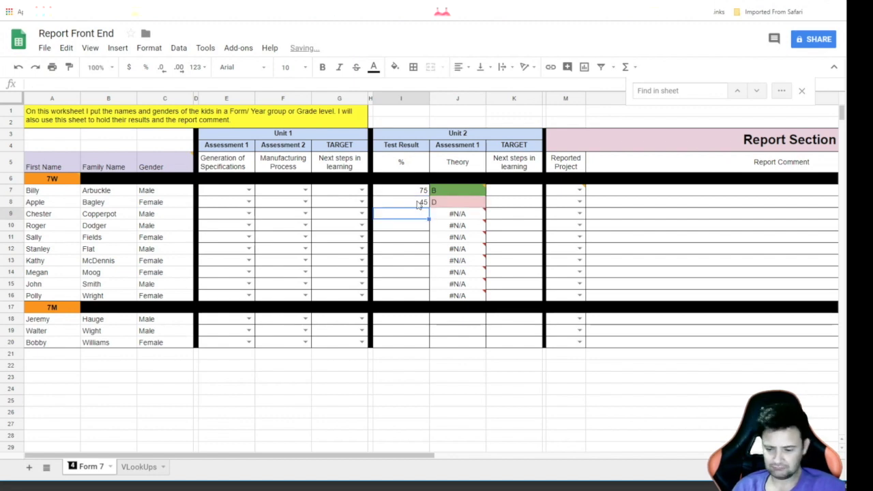
pyautogui.write('32')
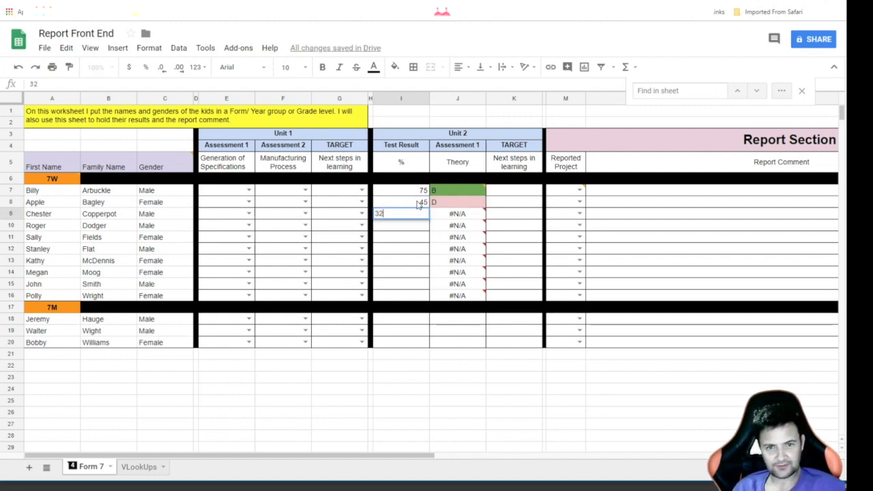
pyautogui.press('Return')
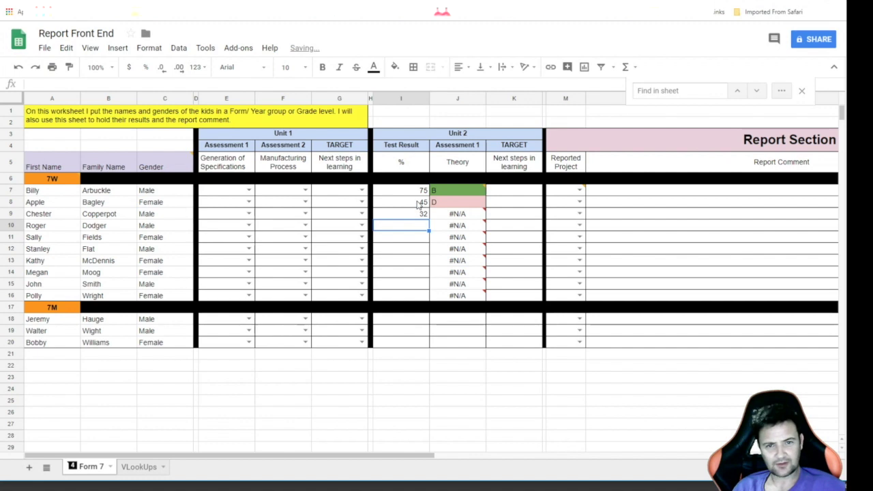
pyautogui.write('14')
pyautogui.press('Return')
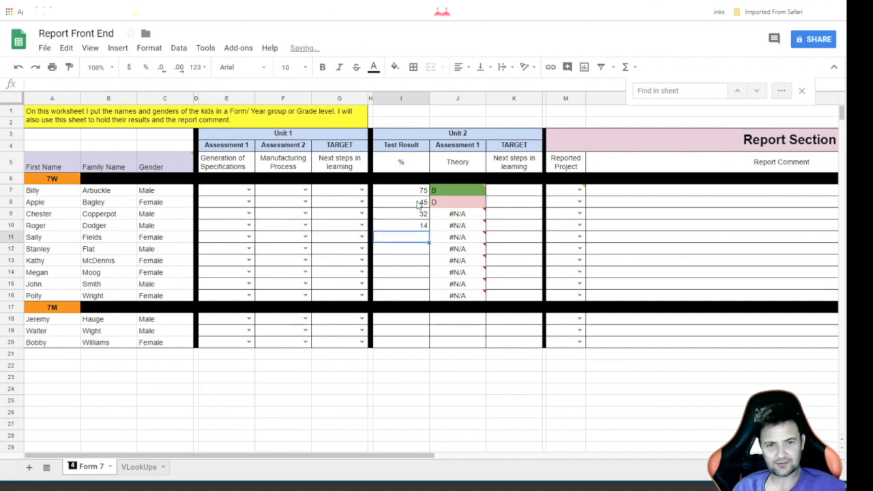
# Compare the lookup ranges in the VLOOKUP formulas of J7 to J10 and check the error in J9
pyautogui.click(451, 192)
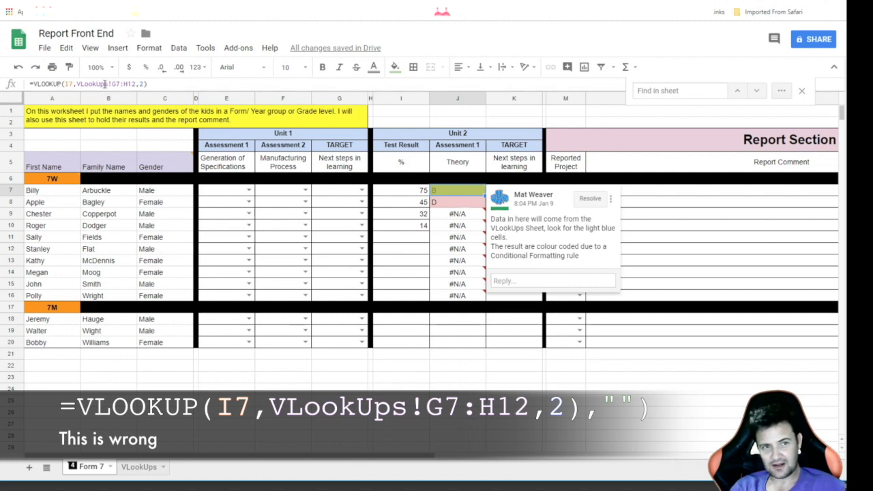
pyautogui.click(457, 204)
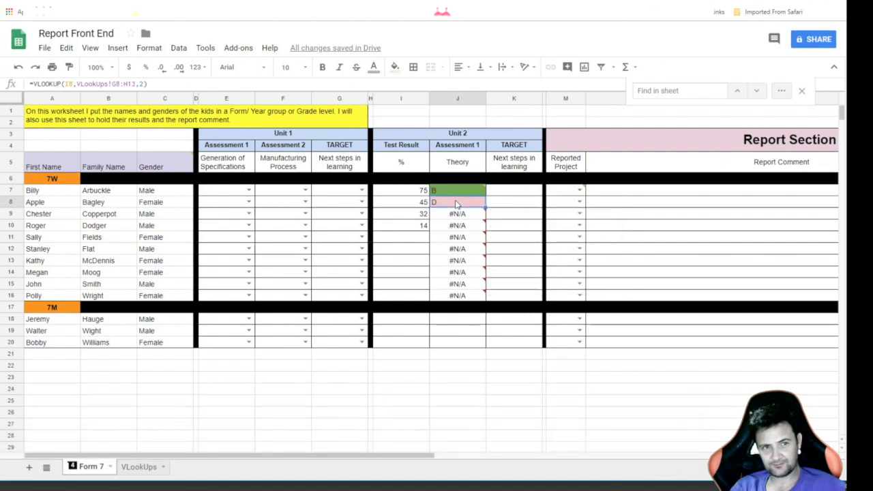
pyautogui.click(454, 191)
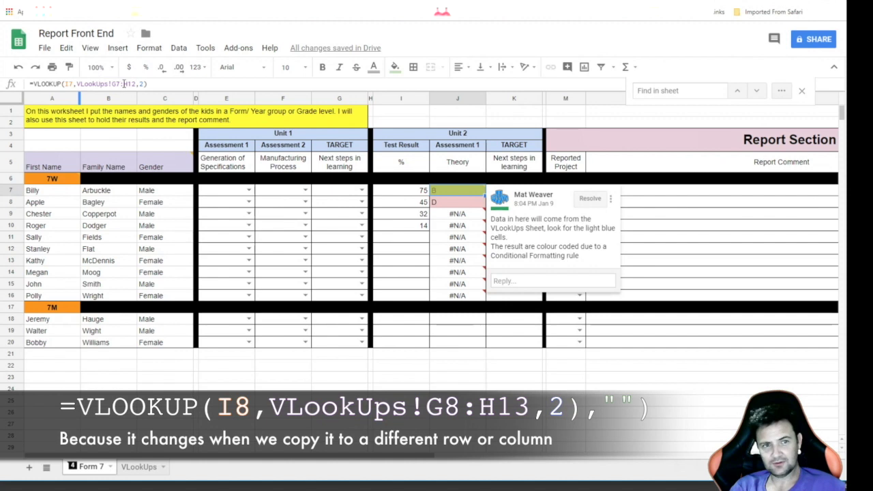
pyautogui.press('Down')
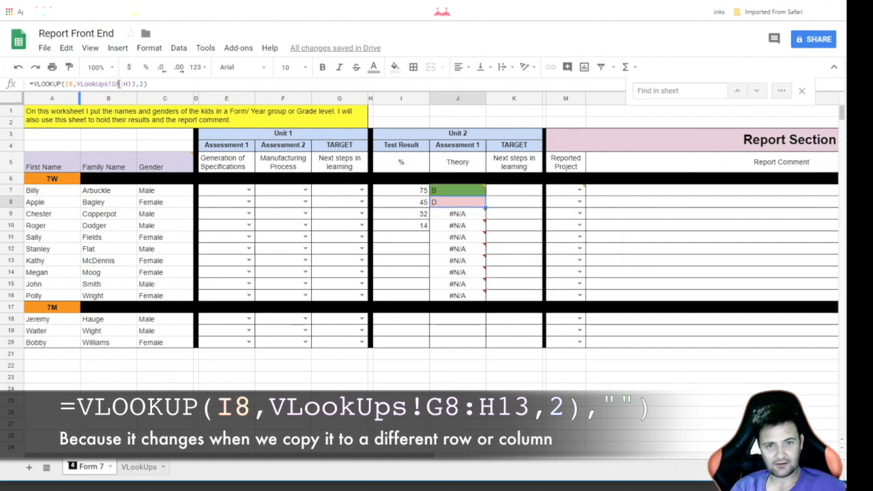
pyautogui.press('Down')
pyautogui.press('Down')
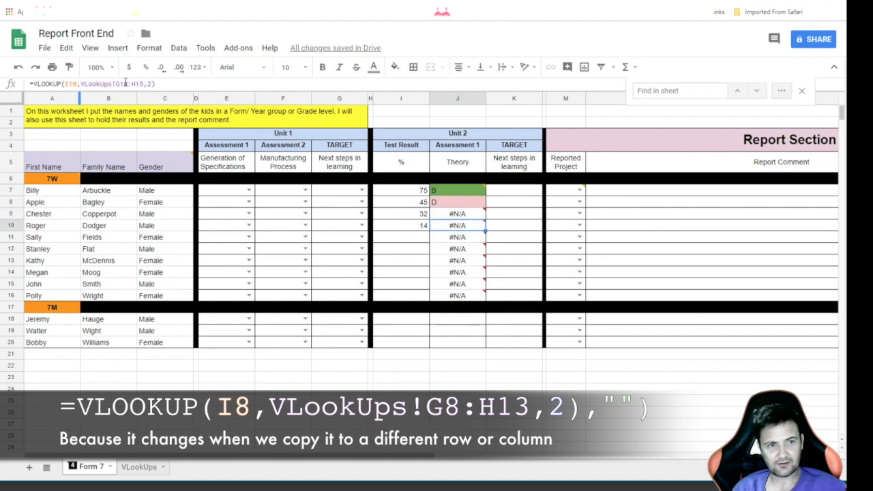
pyautogui.click(451, 202)
pyautogui.moveTo(449, 219)
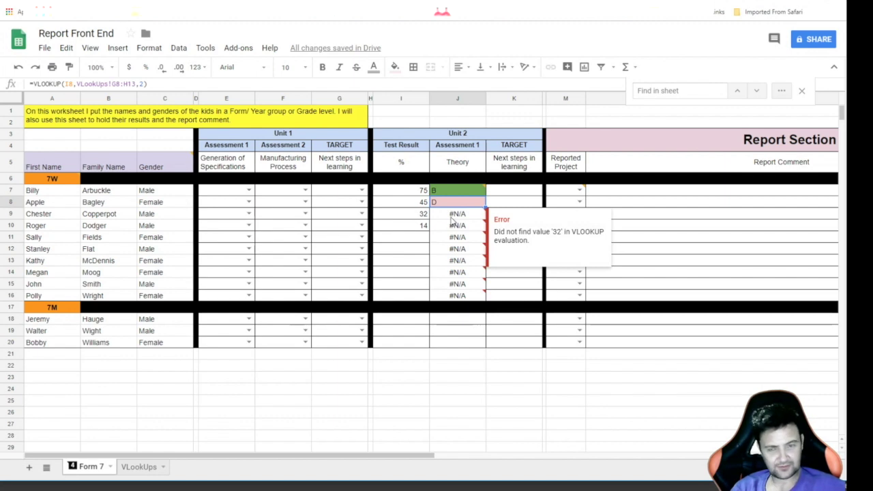
# Undo the test results entered in I8 to I10 and the formula copied down to J16
pyautogui.hotkey('ctrl', 'z')
pyautogui.hotkey('ctrl', 'z')
pyautogui.hotkey('ctrl', 'z')
pyautogui.hotkey('ctrl', 'z')
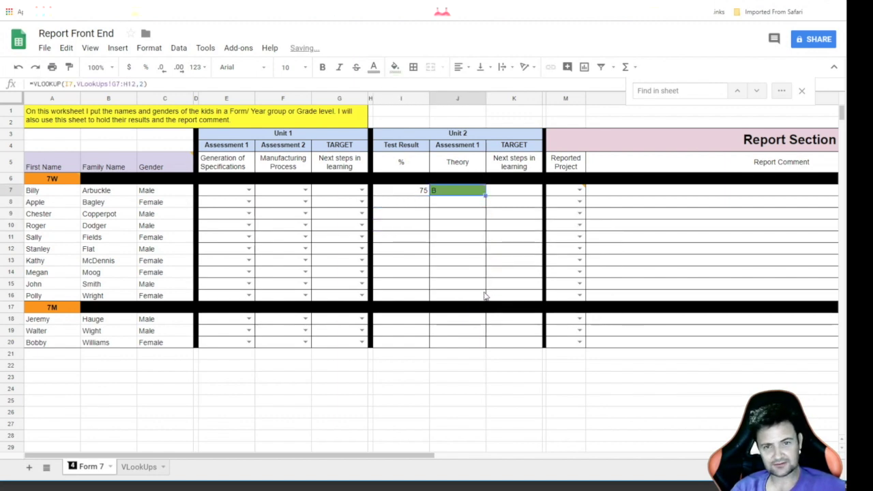
# Pin the lookup range rows in the J7 formula so it reads =VLOOKUP(I7,VLookUps!G$7:H$12,2)
pyautogui.click(451, 191)
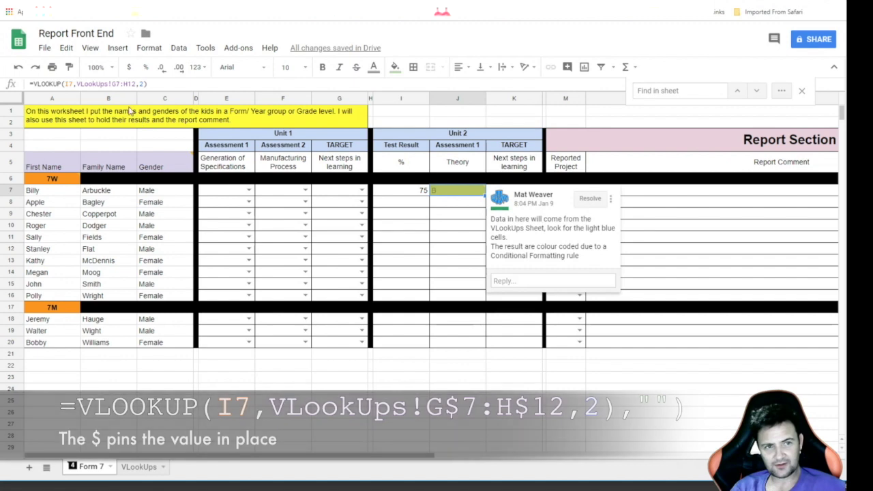
pyautogui.click(116, 83)
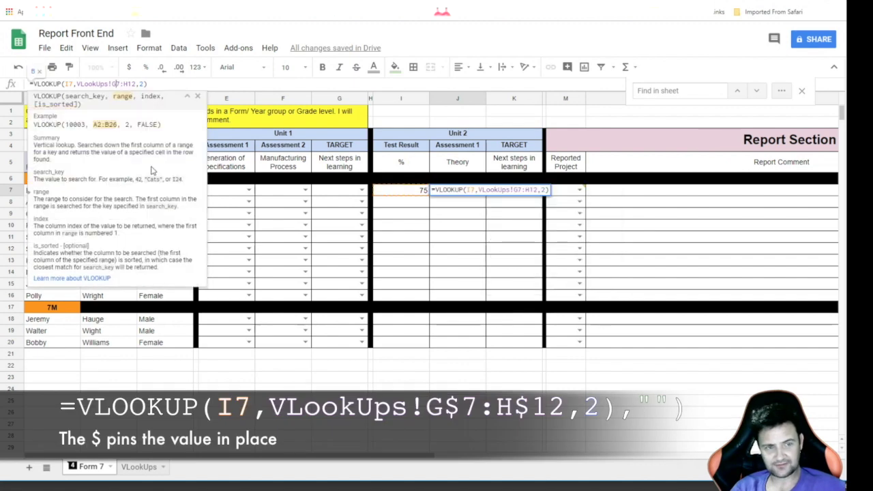
pyautogui.write('$7:H')
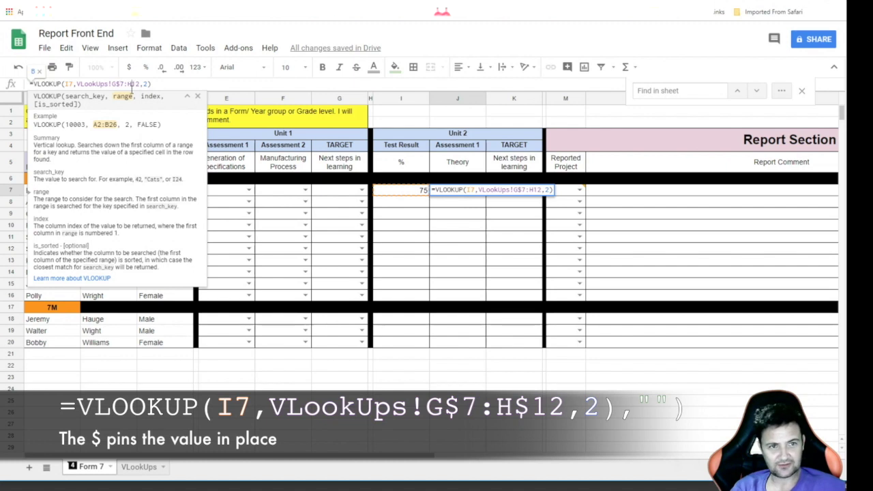
pyautogui.write('$')
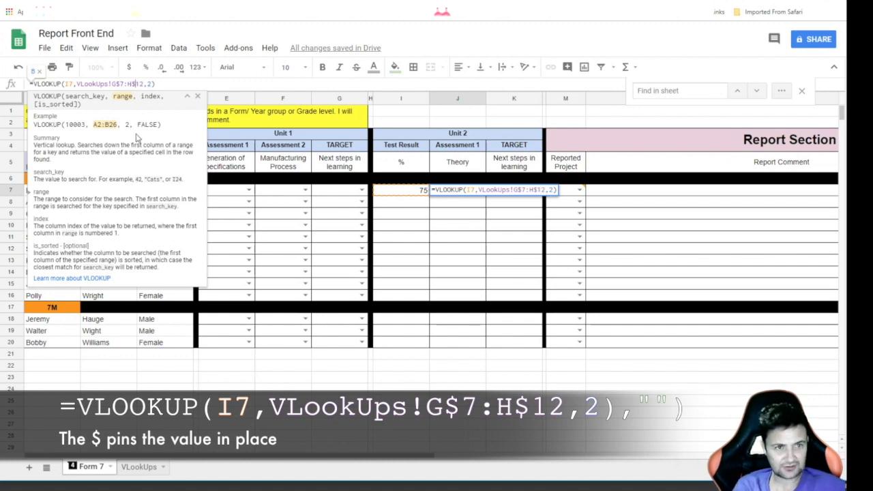
pyautogui.press('Return')
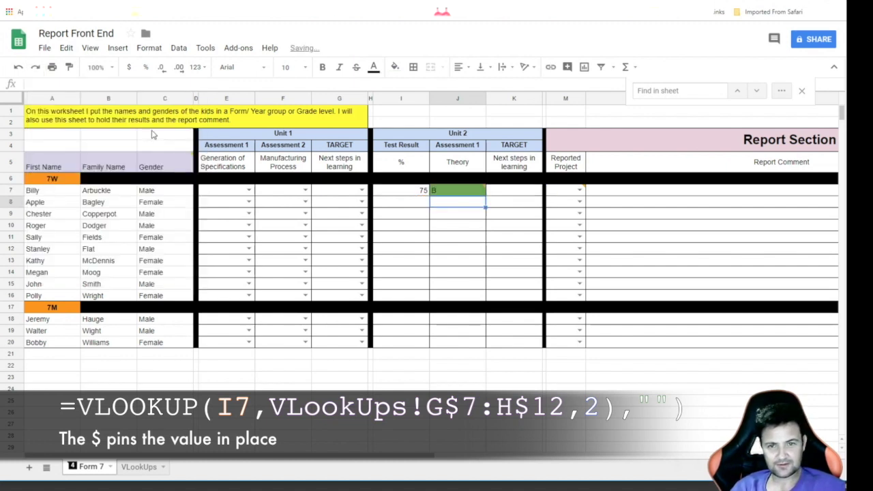
# Copy the pinned VLOOKUP formula from J7 down to J16 and check the lookup range in several copies
pyautogui.click(463, 195)
pyautogui.moveTo(484, 196); pyautogui.dragTo(475, 293)
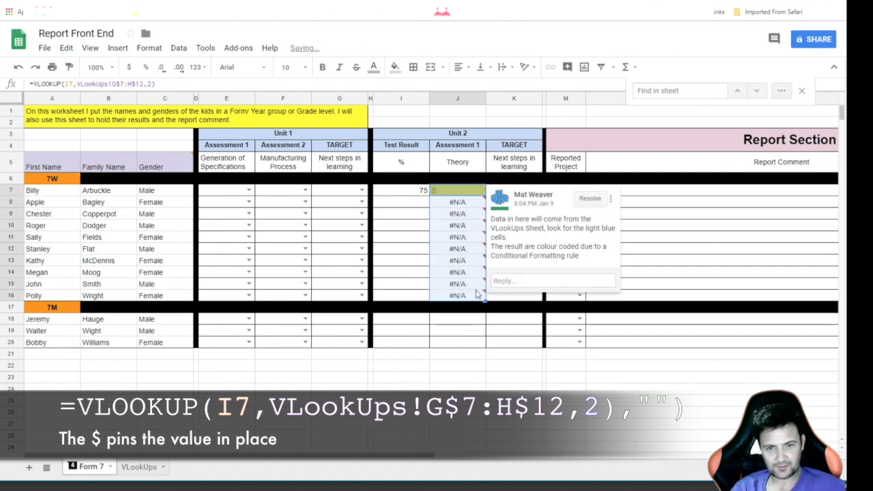
pyautogui.click(459, 225)
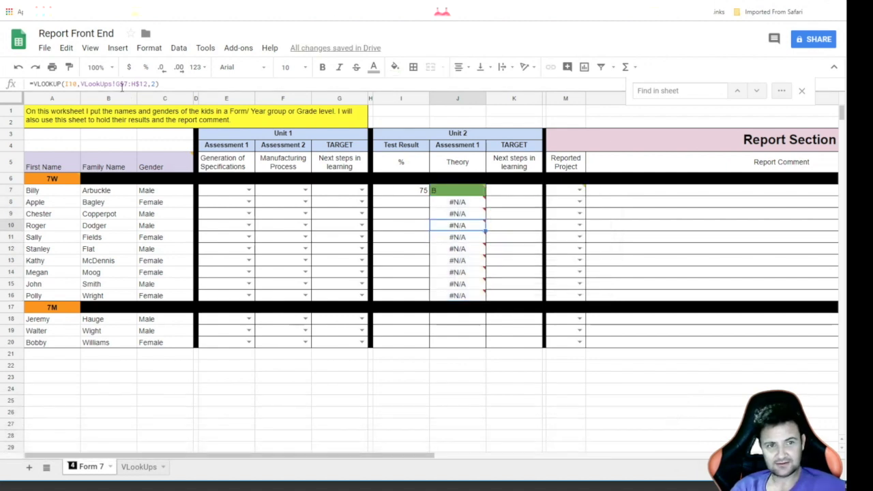
pyautogui.click(460, 237)
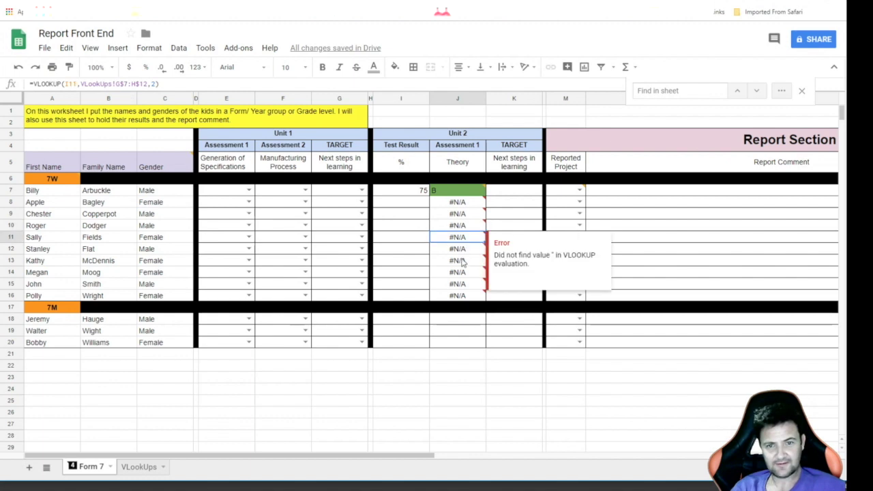
pyautogui.click(461, 273)
pyautogui.click(463, 215)
pyautogui.click(461, 250)
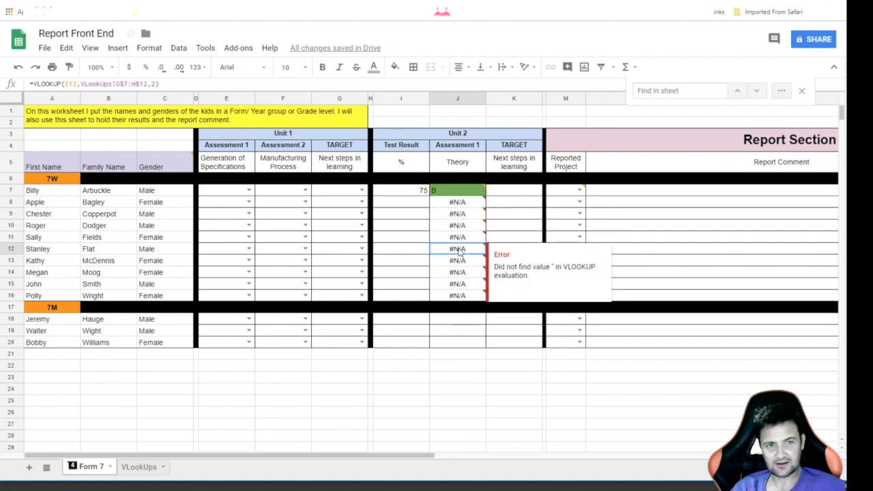
pyautogui.click(461, 215)
# Enter the test results 46, 2, 89 and 55 in cells I8 to I11
pyautogui.click(408, 203)
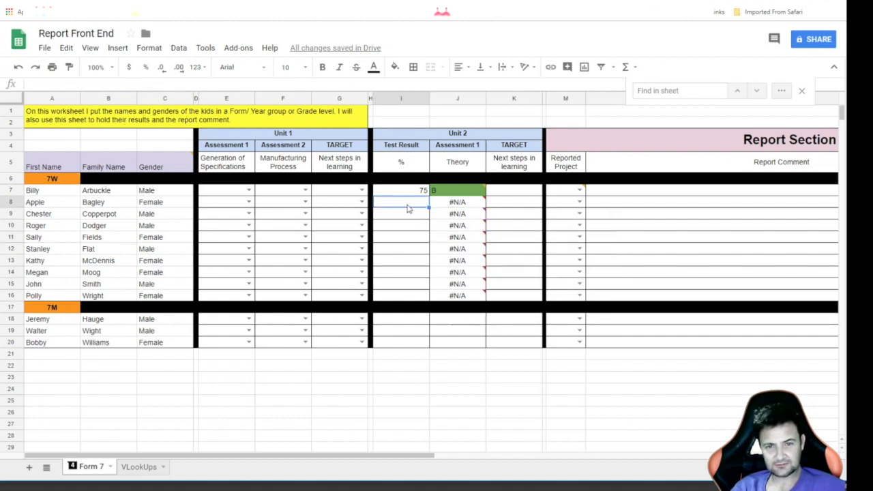
pyautogui.write('46')
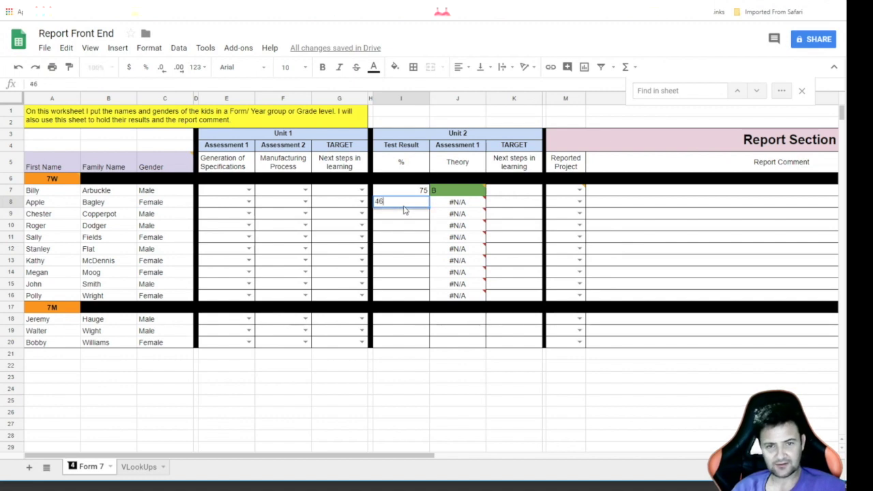
pyautogui.press('Return')
pyautogui.write('2')
pyautogui.press('Return')
pyautogui.write('89')
pyautogui.press('Return')
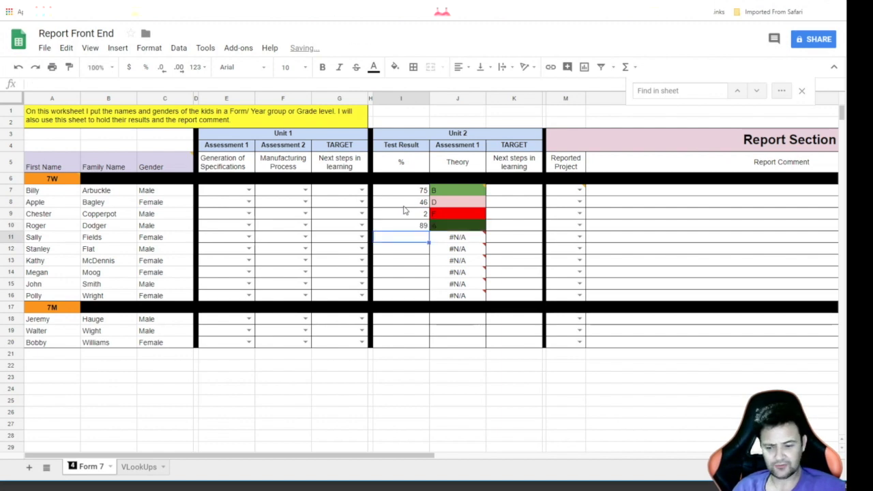
pyautogui.write('55')
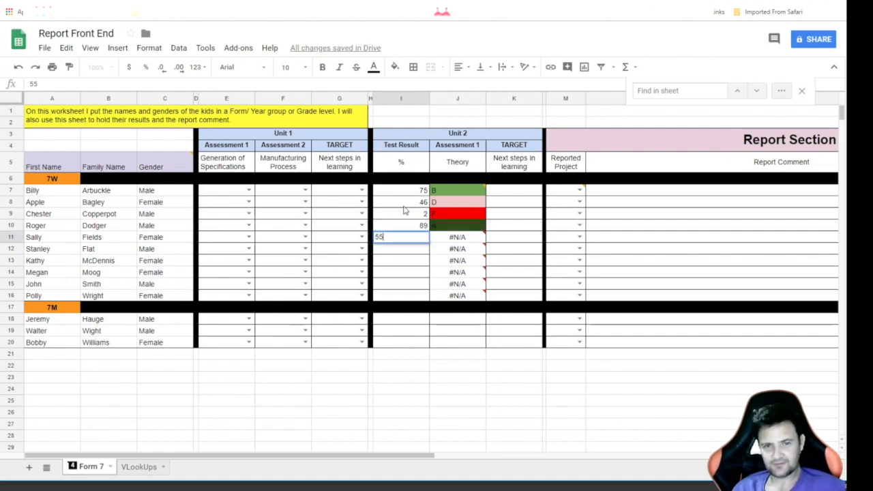
pyautogui.press('Return')
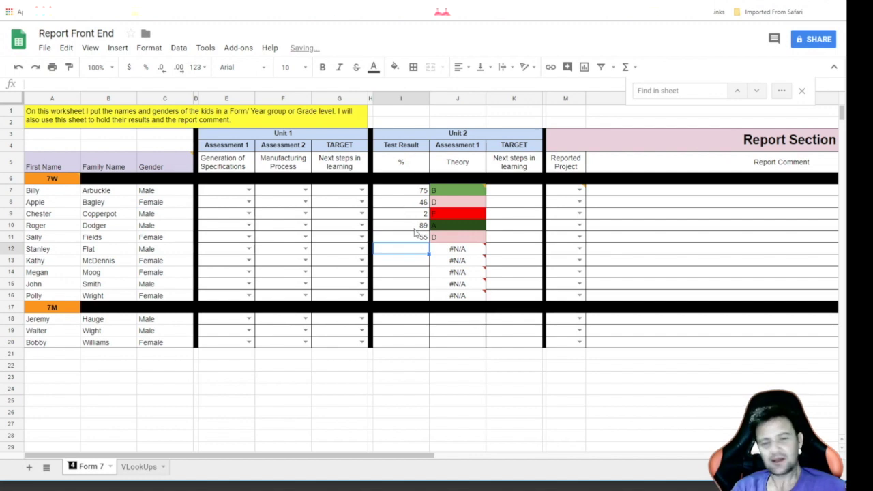
# Wrap the J7 lookup in IFERROR with a blank fallback so it reads =iferror(VLOOKUP(I7,VLookUps!G$7:H$12,2),"")
pyautogui.moveTo(447, 256)
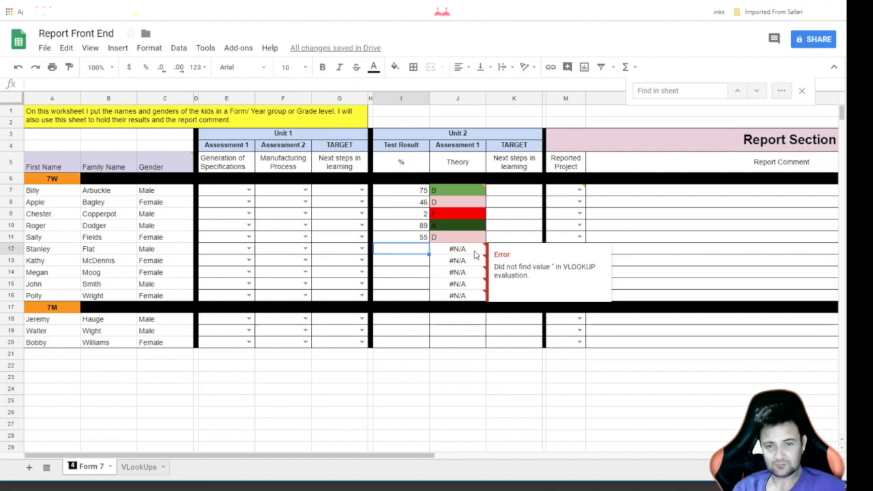
pyautogui.click(457, 191)
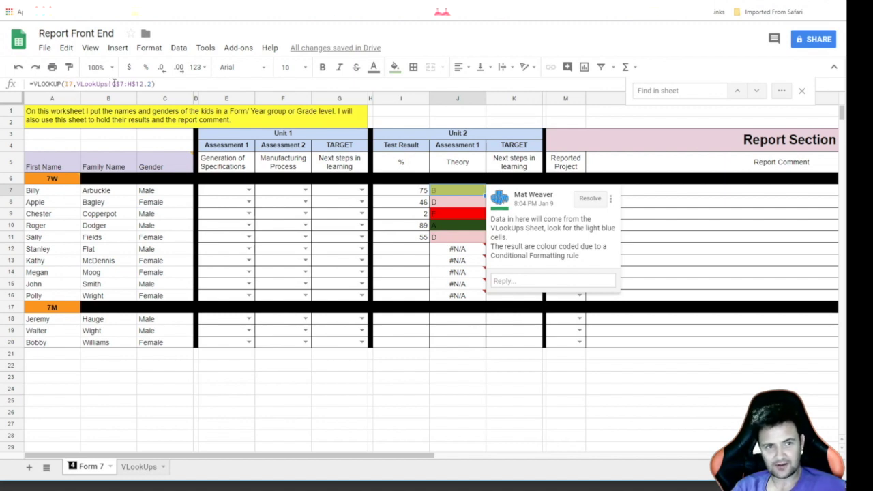
pyautogui.click(150, 84)
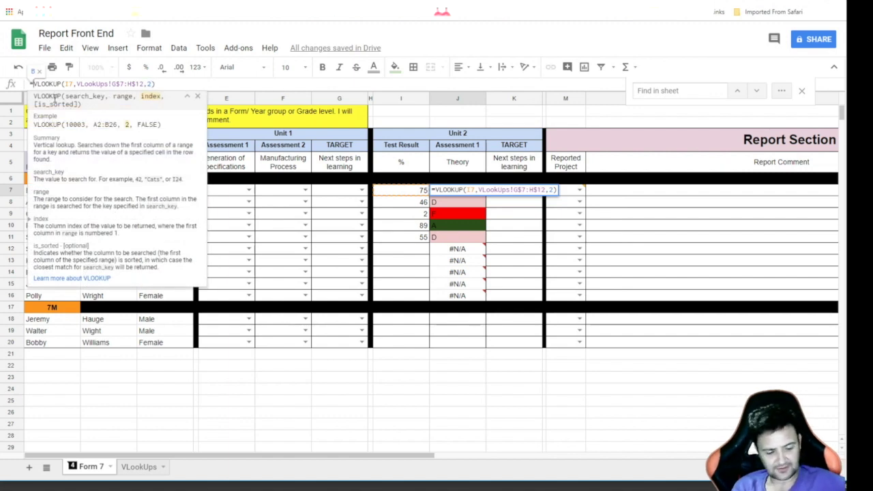
pyautogui.press('Home')
pyautogui.press('Right')
pyautogui.write('iferror')
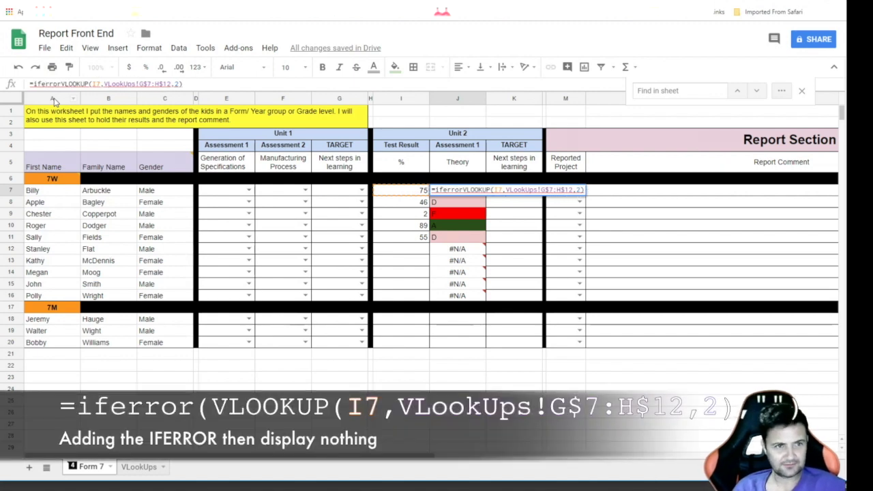
pyautogui.write('(')
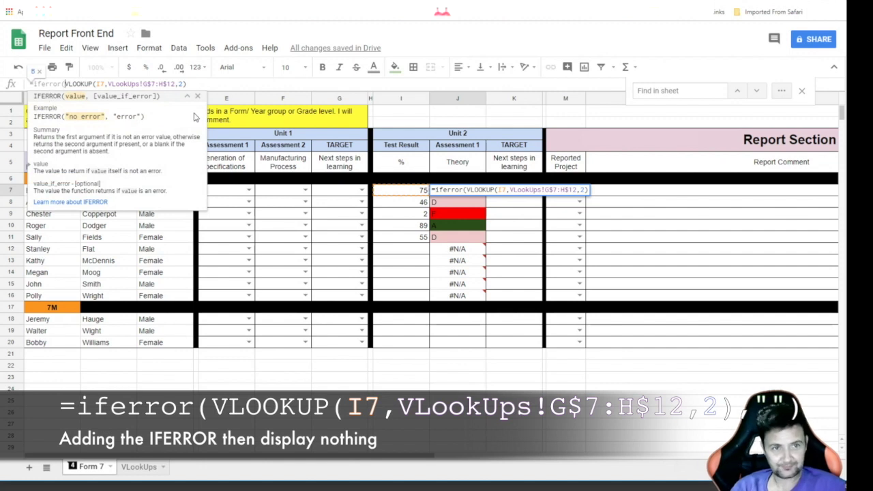
pyautogui.click(191, 84)
pyautogui.write(',')
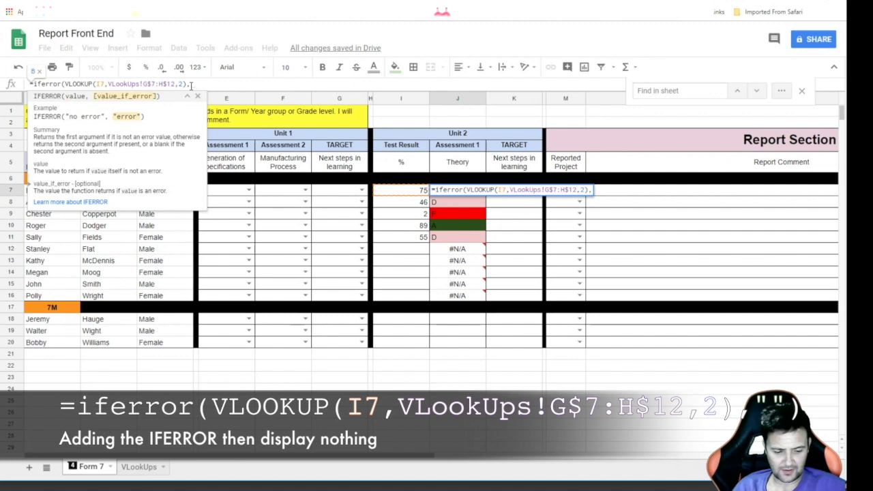
pyautogui.write('""')
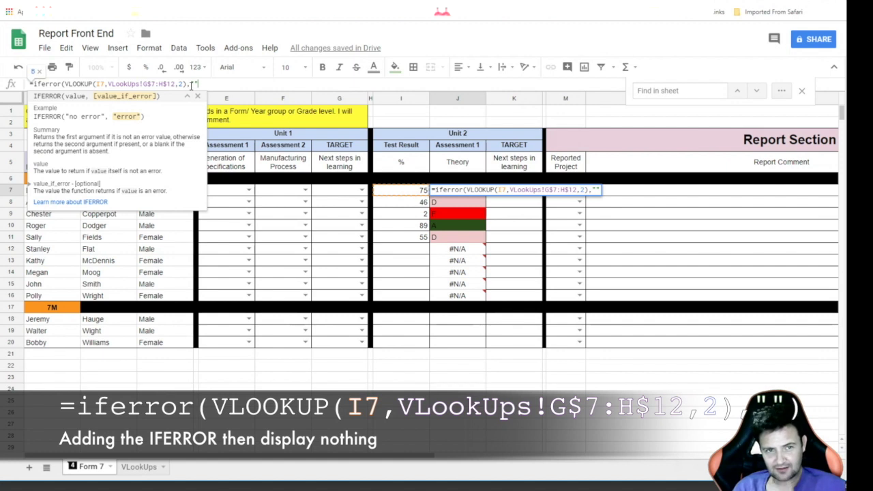
pyautogui.write(')')
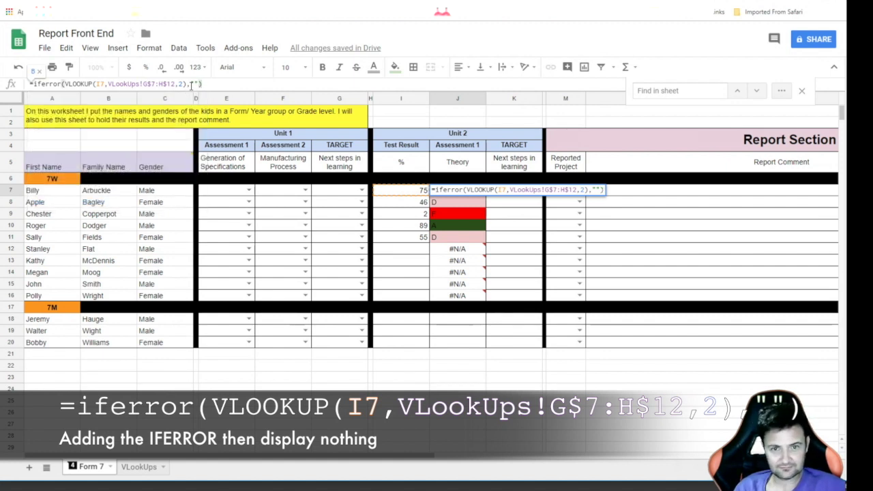
pyautogui.press('Return')
# Copy the IFERROR formula from J7 down through J16
pyautogui.click(474, 192)
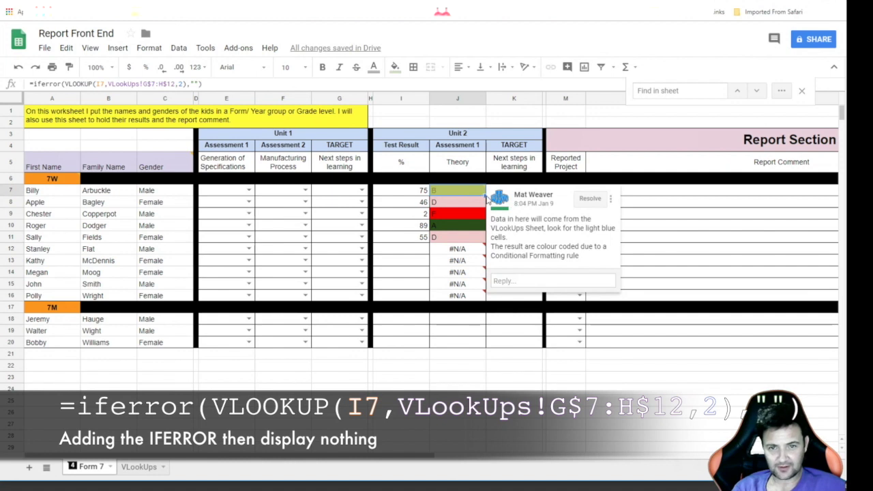
pyautogui.moveTo(483, 211); pyautogui.dragTo(479, 297)
pyautogui.click(461, 339)
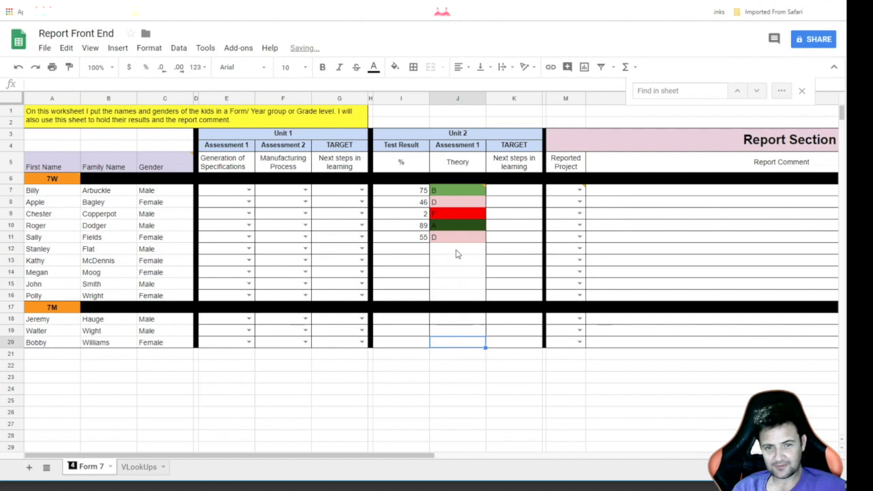
# Apply all borders to the Theory cells J7 to J16
pyautogui.moveTo(458, 296); pyautogui.dragTo(458, 191)
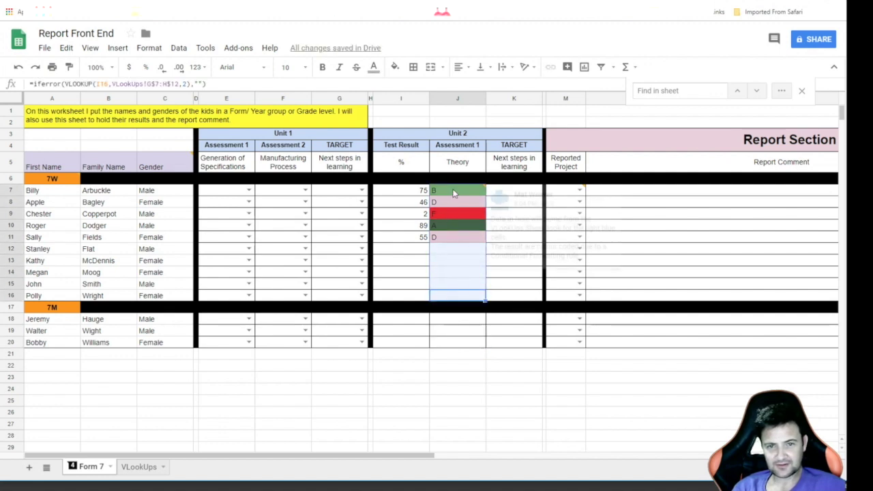
pyautogui.click(414, 66)
pyautogui.click(417, 89)
pyautogui.click(520, 247)
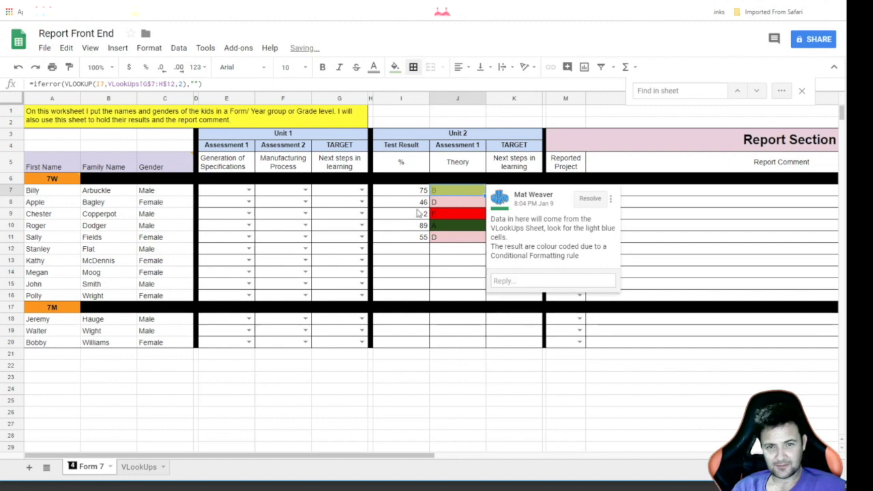
# Enter a test result of 45 in cell I13
pyautogui.click(424, 260)
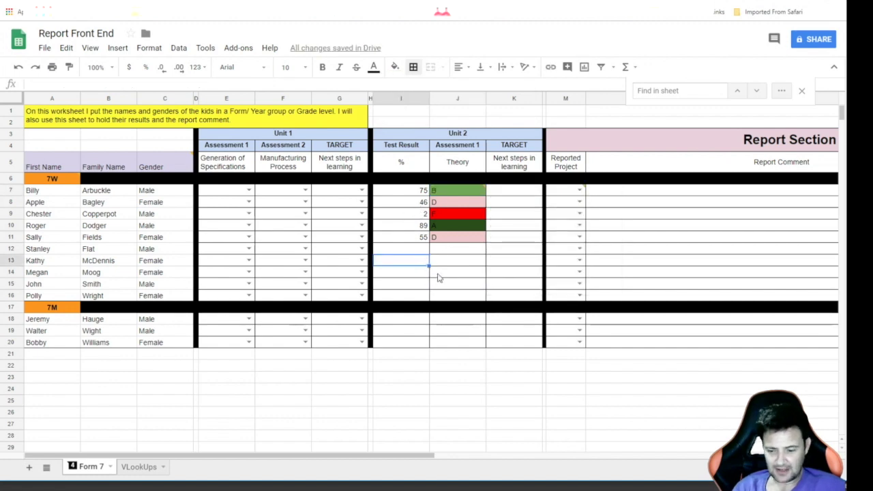
pyautogui.write('45')
pyautogui.press('Return')
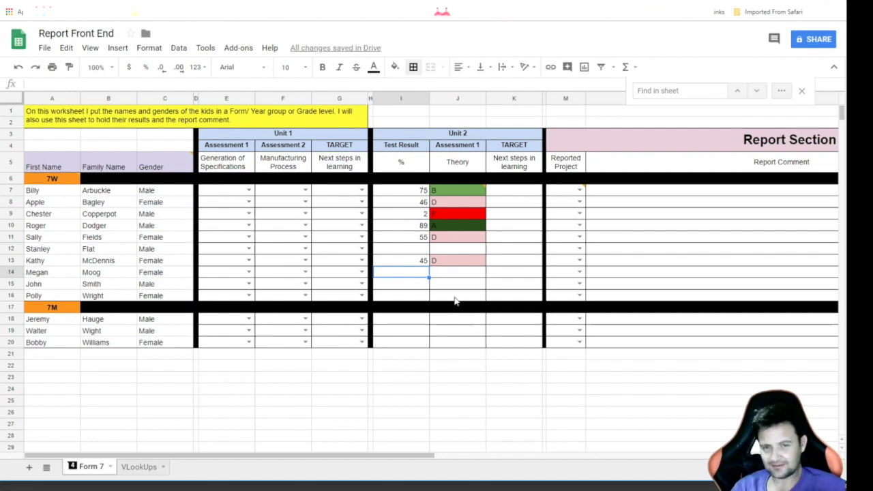
# Copy the IFERROR formula from J14 into the 7M Theory cells J18 to J20 and check the pasted copies
pyautogui.click(447, 276)
pyautogui.hotkey('ctrl', 'c')
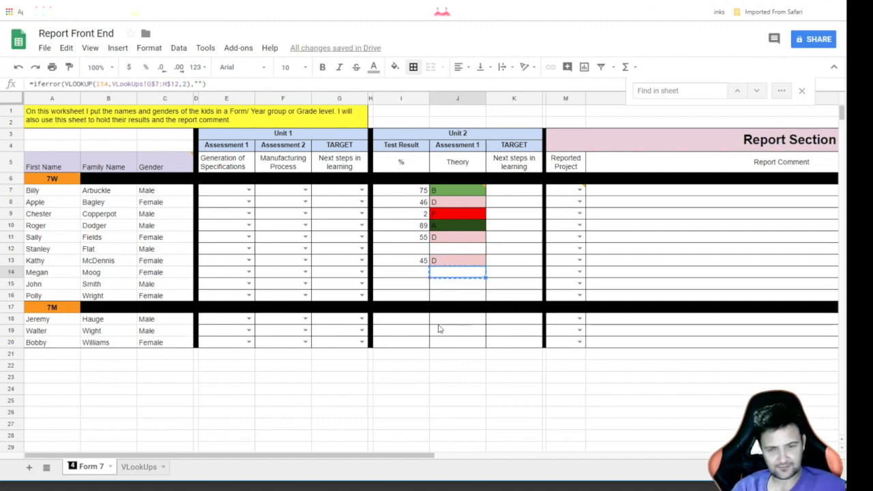
pyautogui.moveTo(455, 320); pyautogui.dragTo(486, 343)
pyautogui.hotkey('ctrl', 'v')
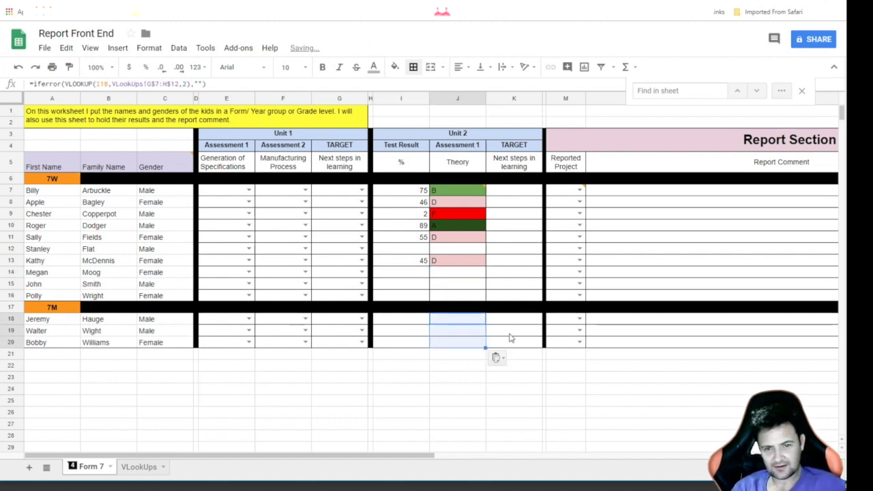
pyautogui.click(458, 322)
pyautogui.click(461, 332)
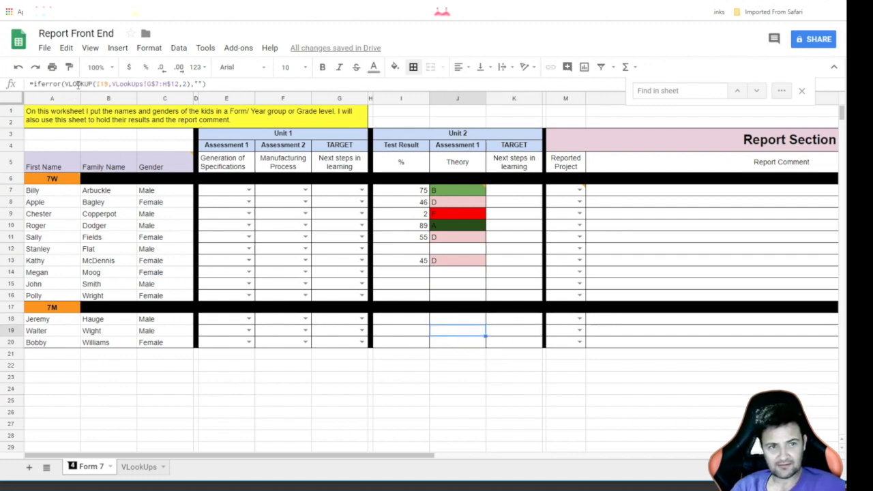
# Try "No Data" as the IFERROR fallback text in the J19 formula, and undo that change
pyautogui.click(196, 83)
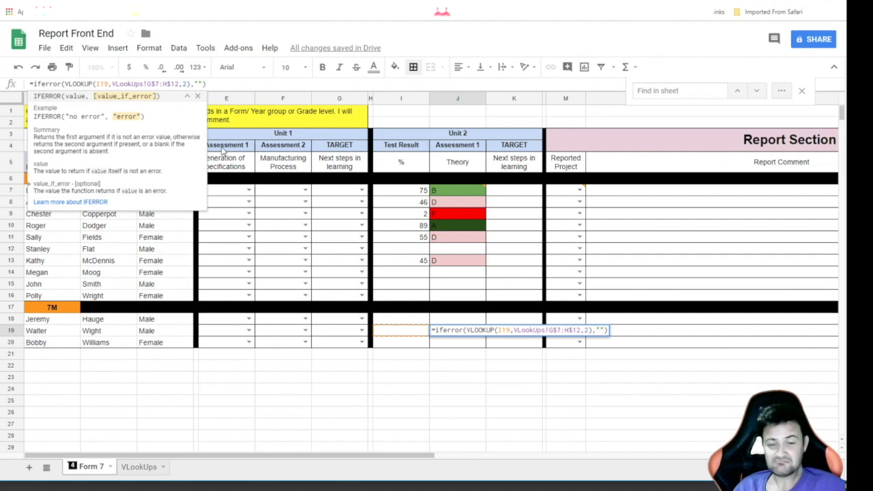
pyautogui.write('No Data')
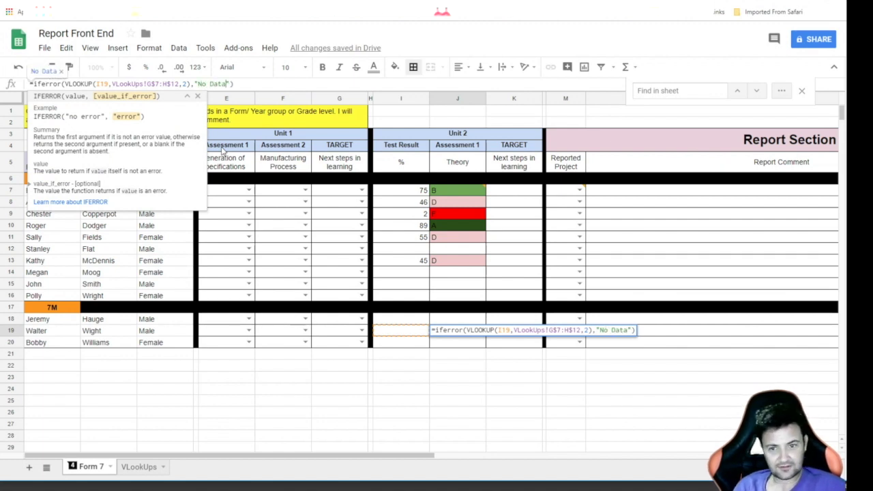
pyautogui.press('Return')
pyautogui.press('Up')
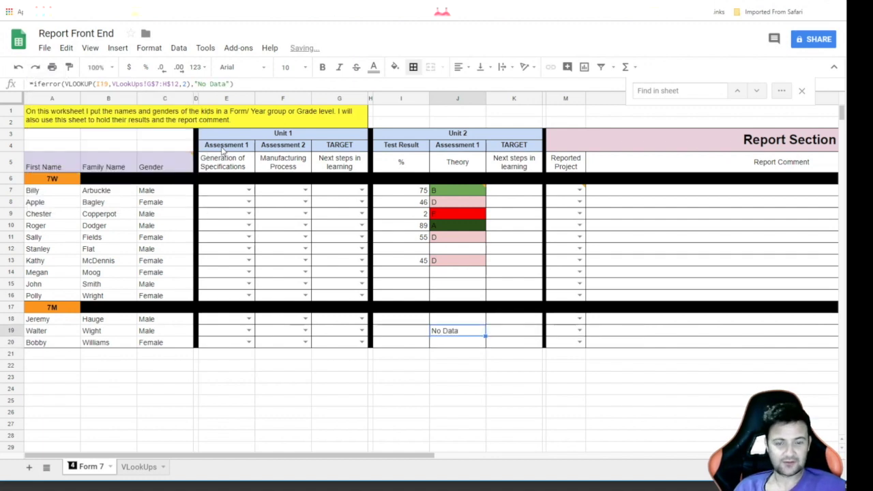
pyautogui.hotkey('ctrl', 'z')
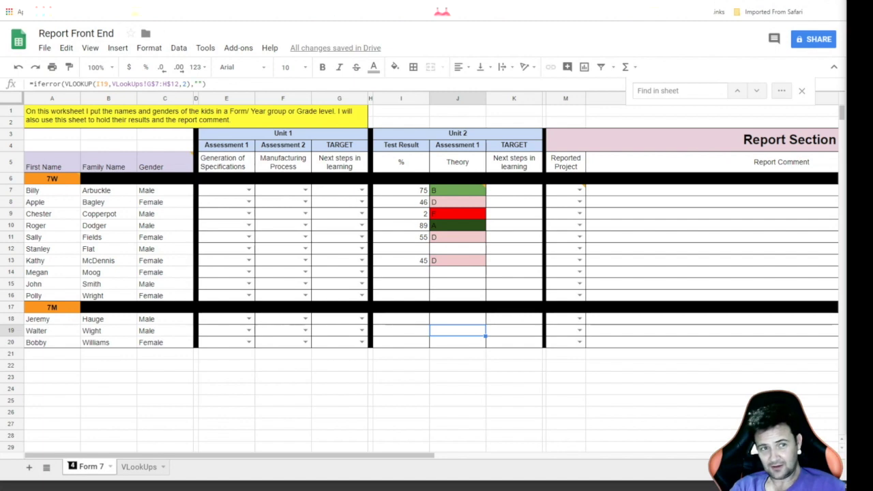
# Switch to the Report Back End spreadsheet with its Unit1 sheet showing
pyautogui.hotkey('ctrl', 'Tab')
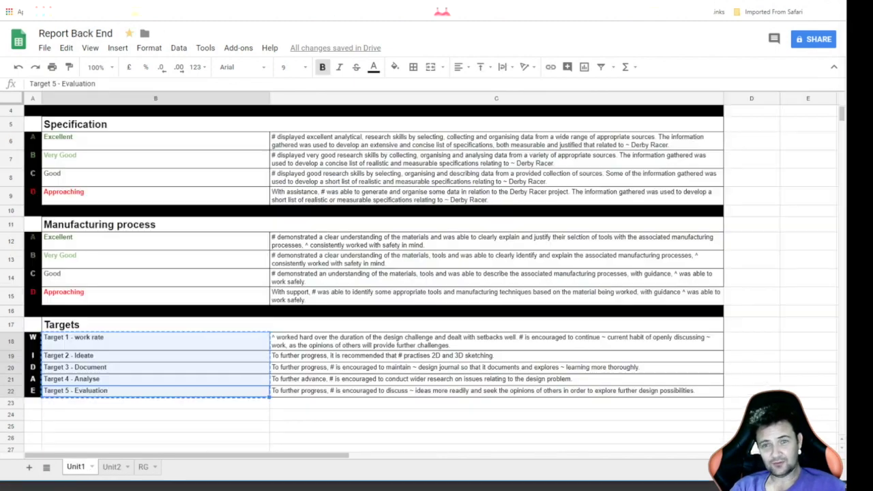